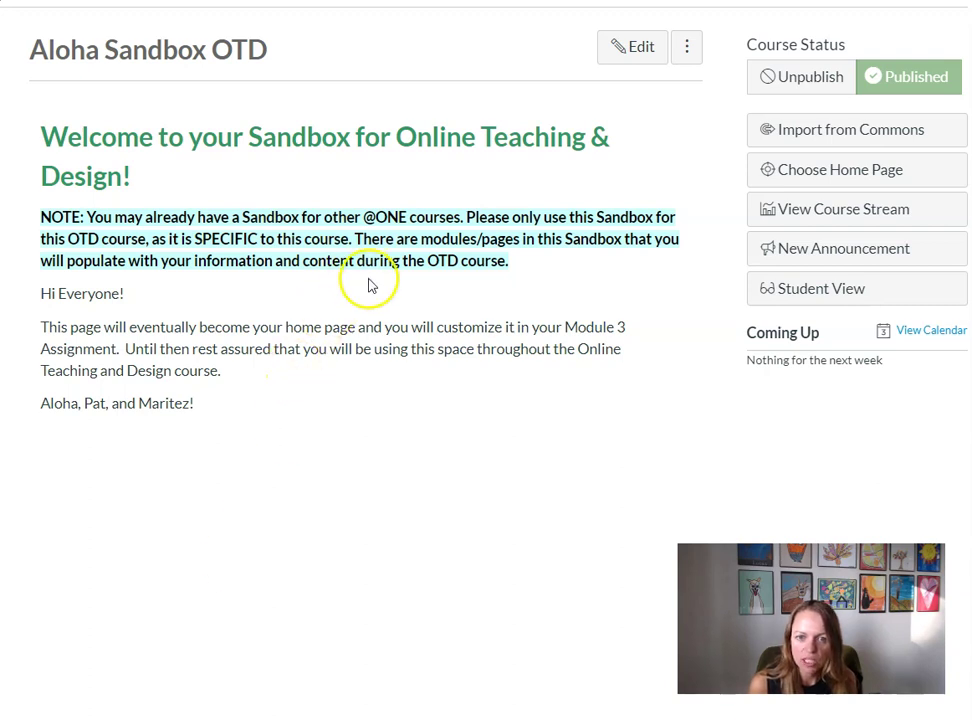
- Switch the Canvas sandbox home page into edit mode in the rich content editor
click(630, 52)
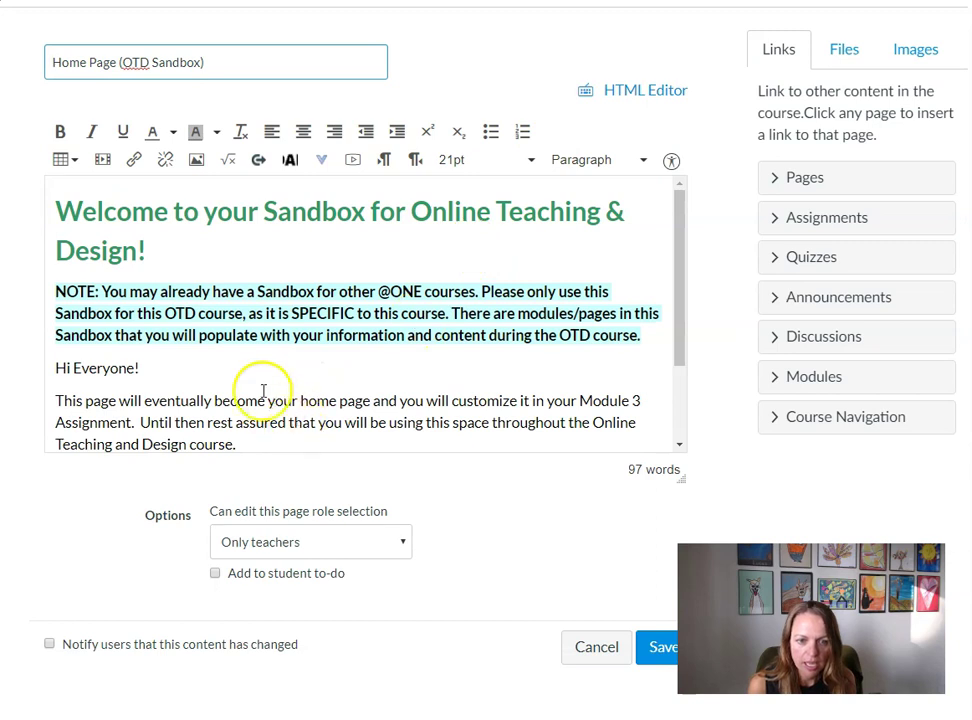
- Select all of the old welcome content and delete it, leaving the editor empty
drag(52, 208, 458, 476)
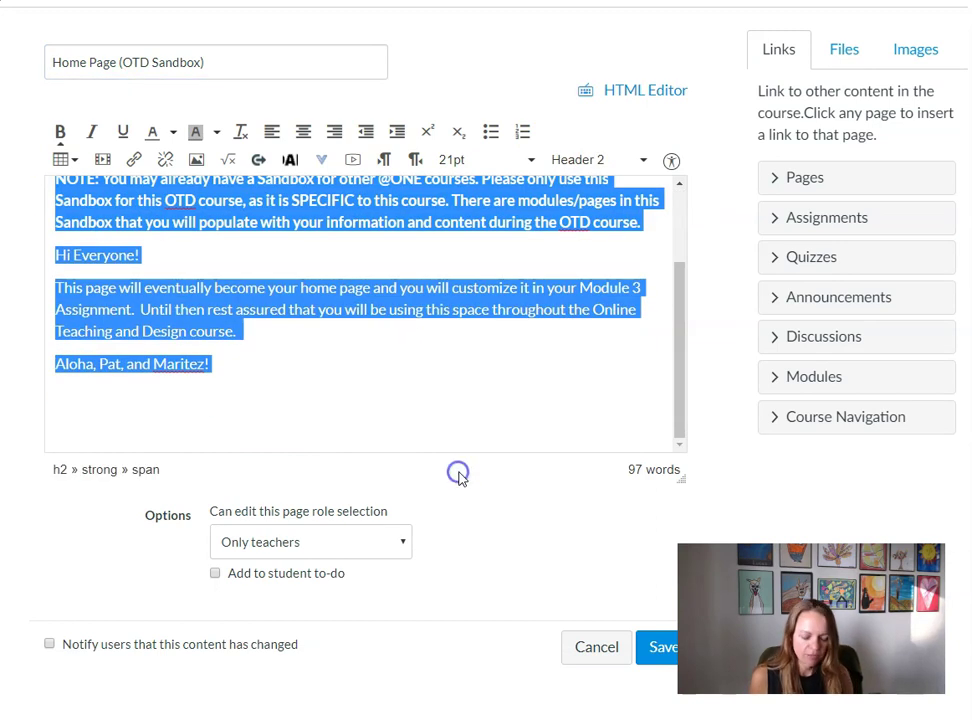
key(Delete)
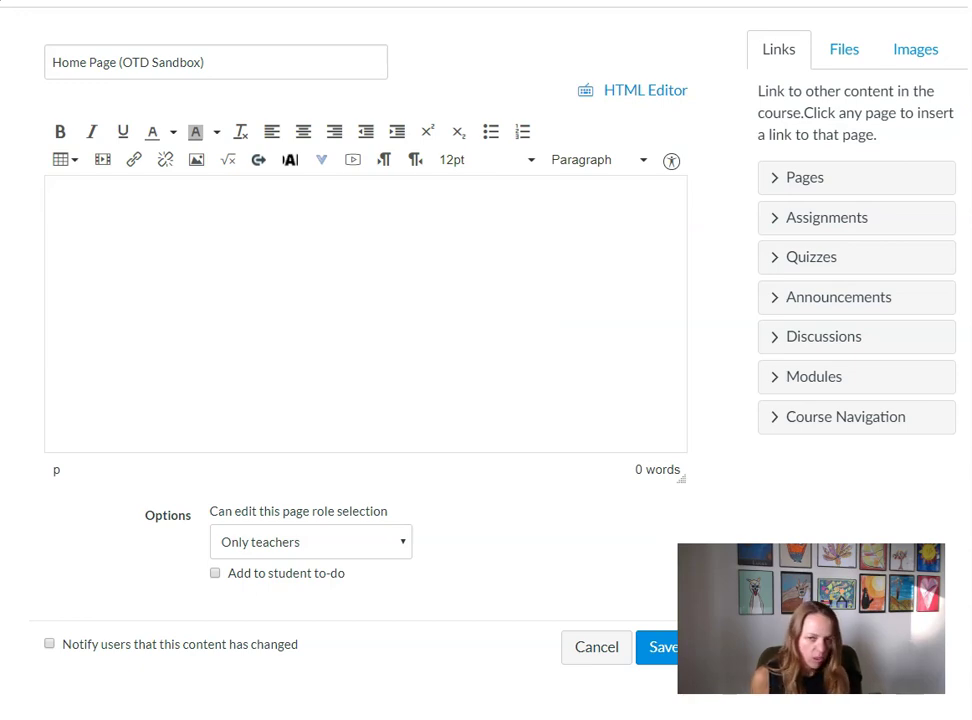
- Type 'Welcome to Library 10!' and paste the course description paragraph below it
click(360, 202)
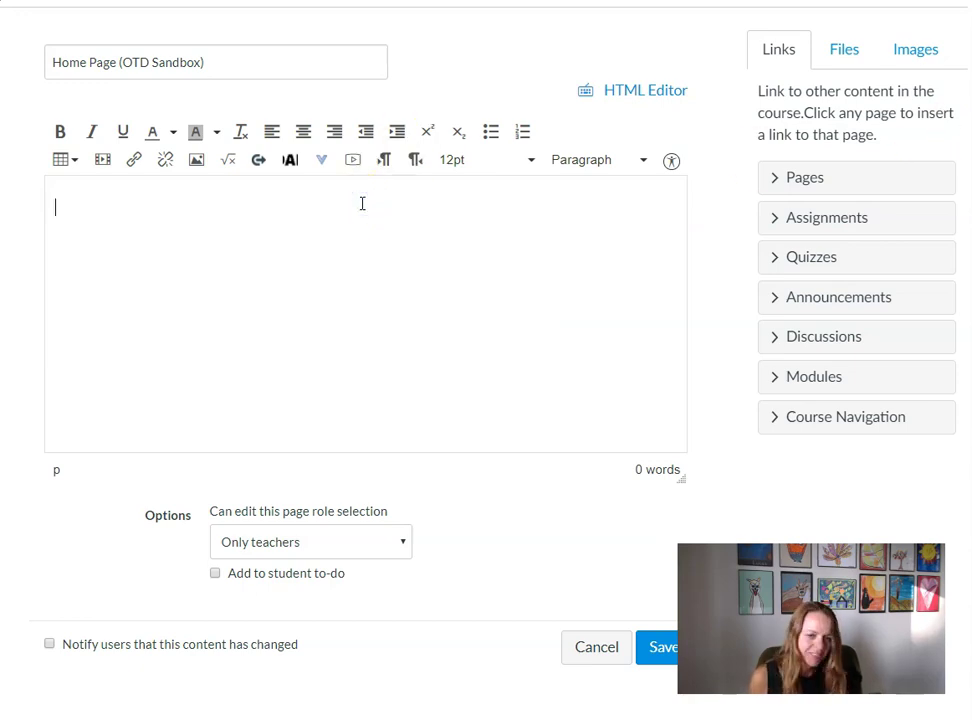
text(Welcome to Library 10!)
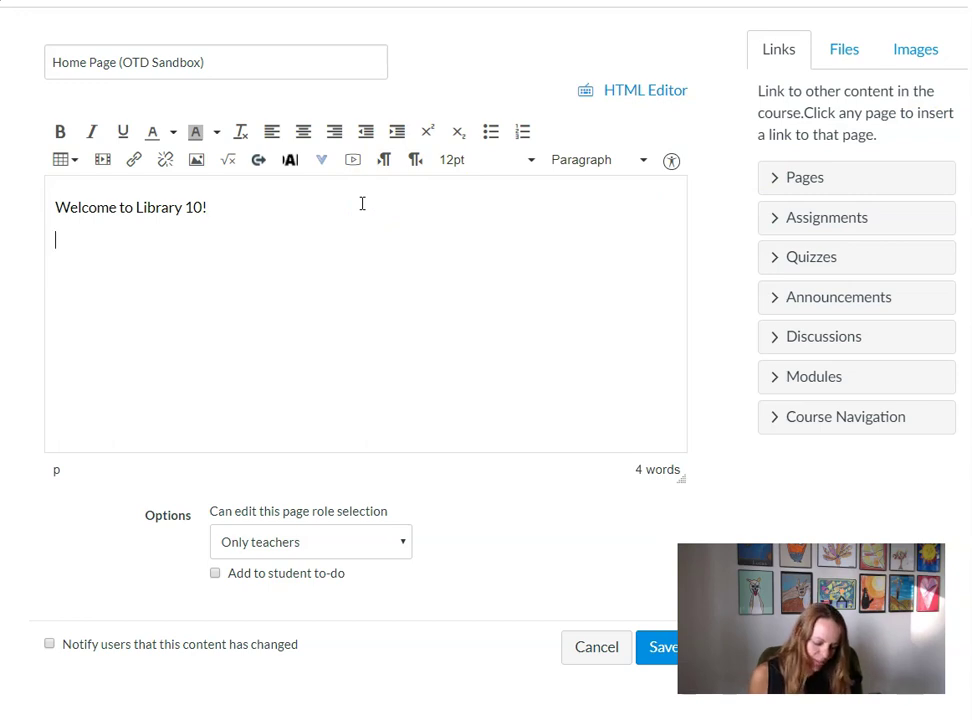
click(403, 197)
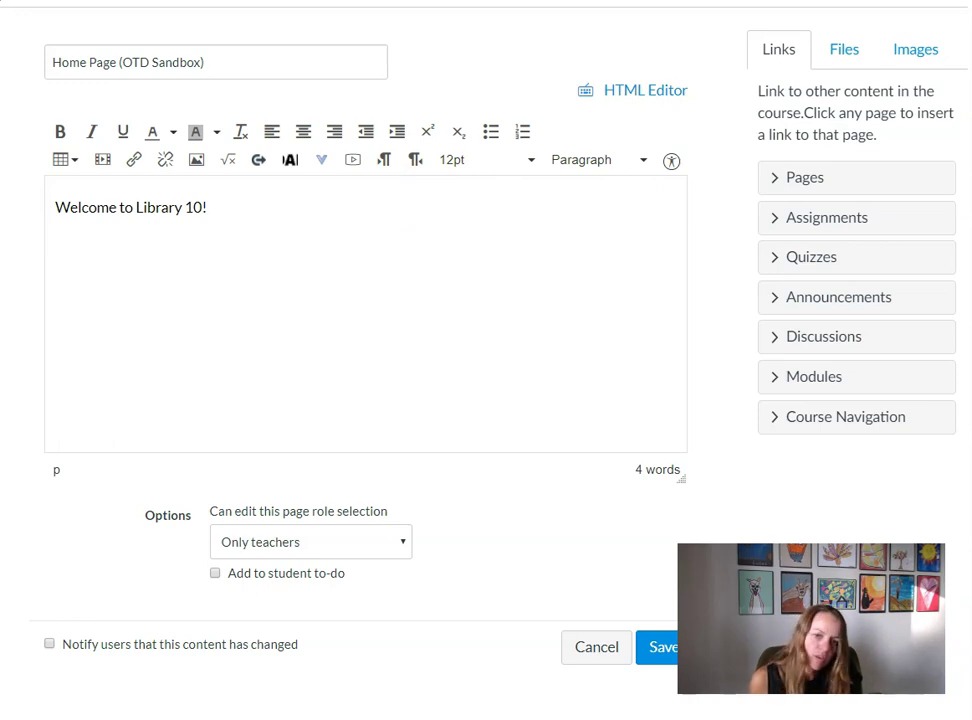
click(284, 241)
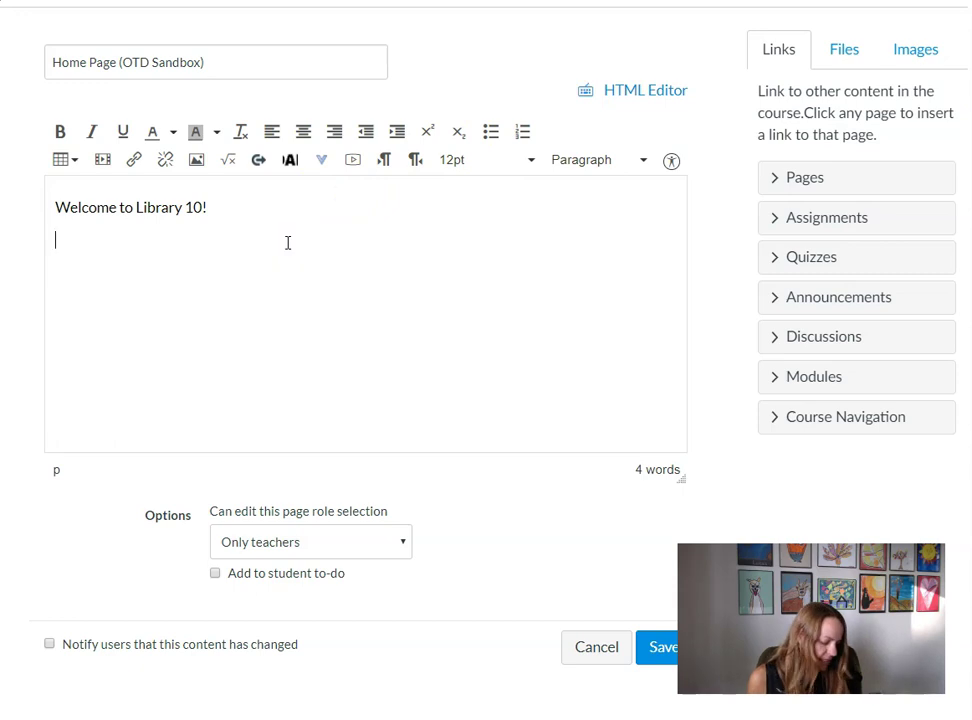
text(Library 10: Information Literacy is designed to support your work in English 1A and beyond. By the end of the class, you will have gained a variety of timely and relevant research skills that can be applied in academic, personal, and professional settings. Among other things, you will learn how to develop a research topic, find and cite reliable sources, fact-check sources, and critically examine issues related to Web ethics and data privacy.)
click(369, 265)
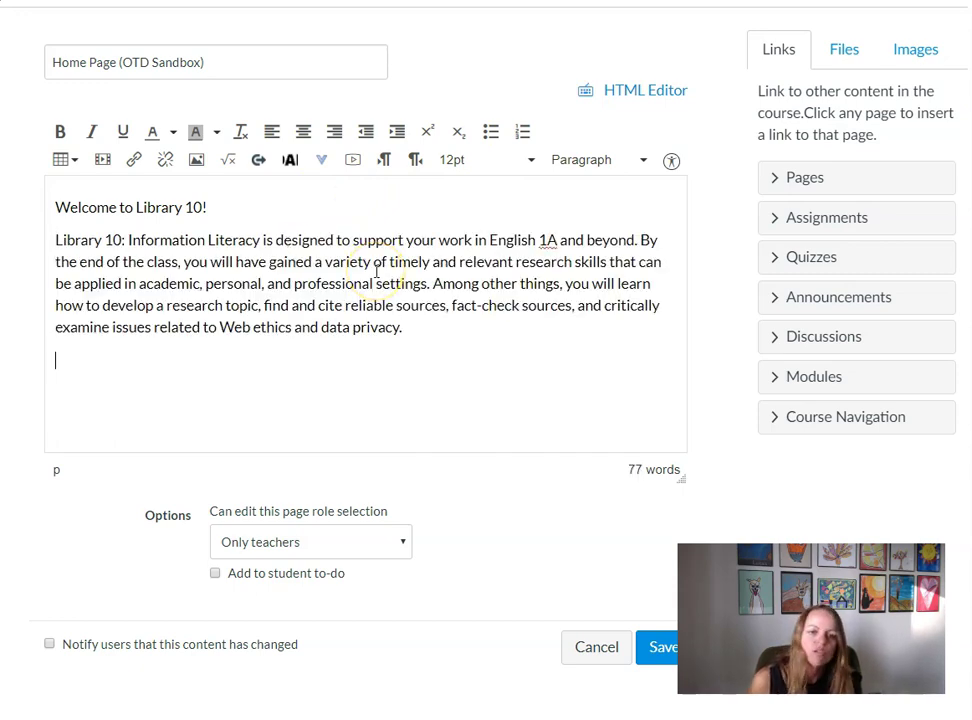
- Paste the Get Started text, with the module instructions as their own paragraph
click(55, 361)
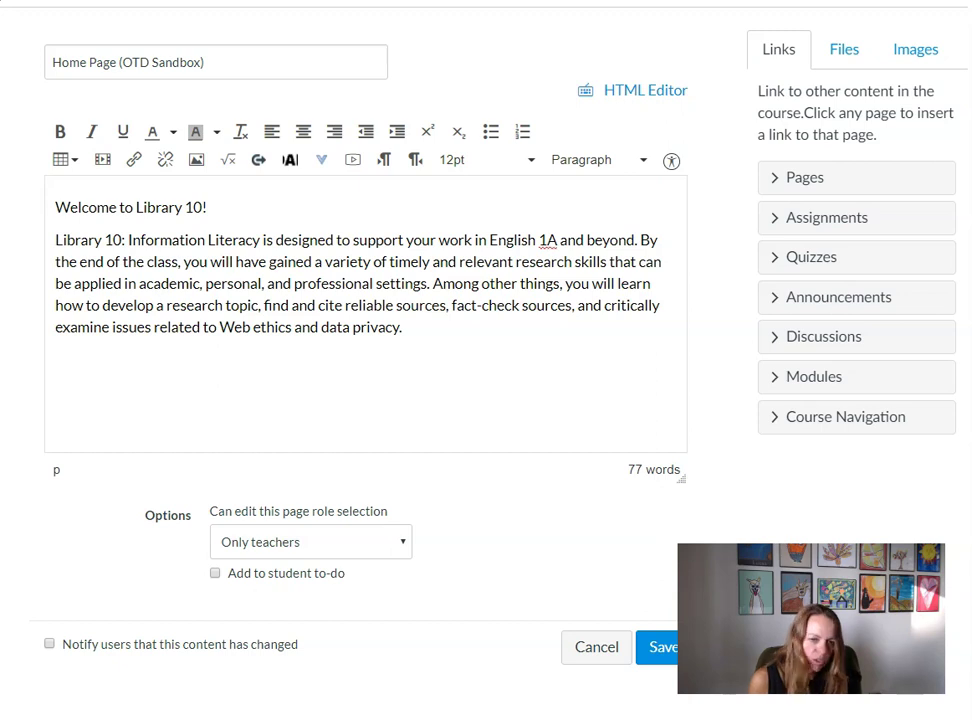
click(481, 332)
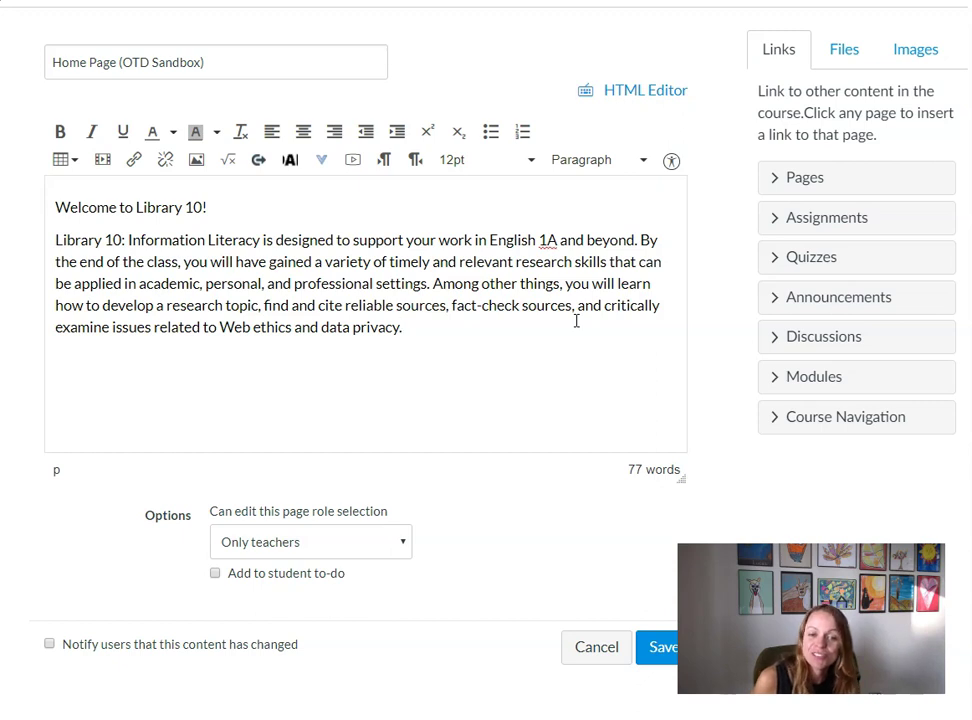
text(Get Started Please click the Modules link and then click on the first page of Module 0 (Orientation). Keeping clicking "Next" until you have finished the module!)
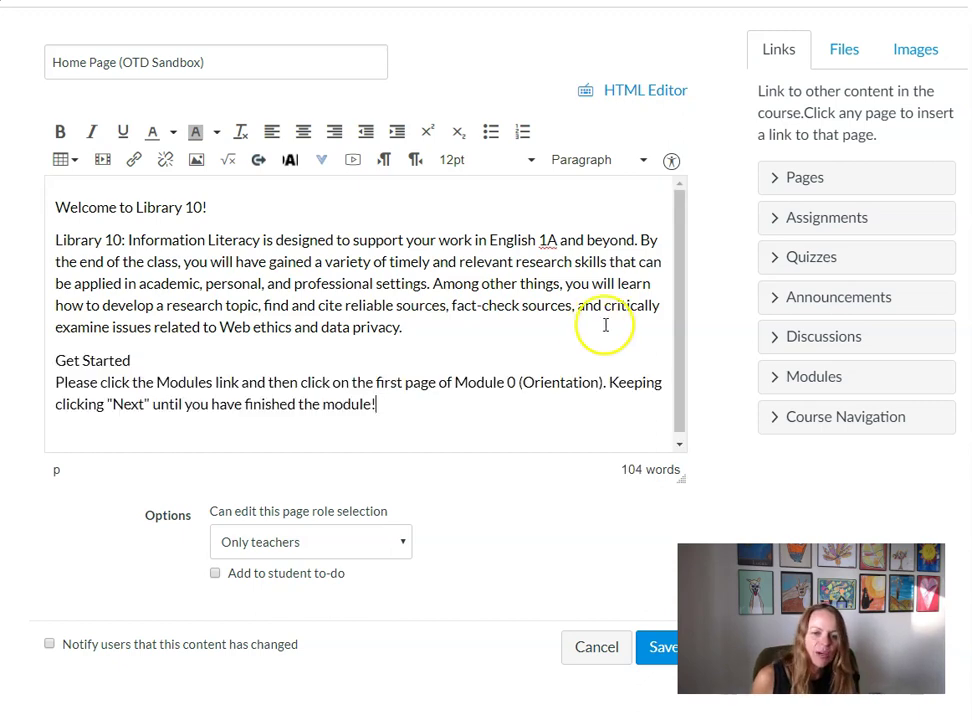
click(56, 382)
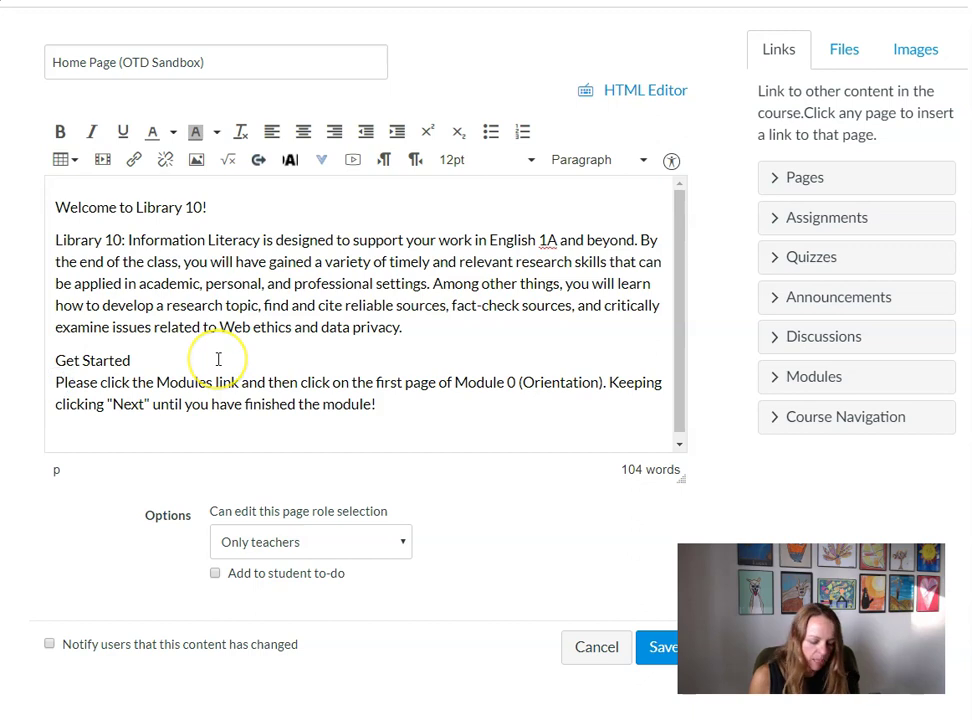
key(BackSpace)
key(Return)
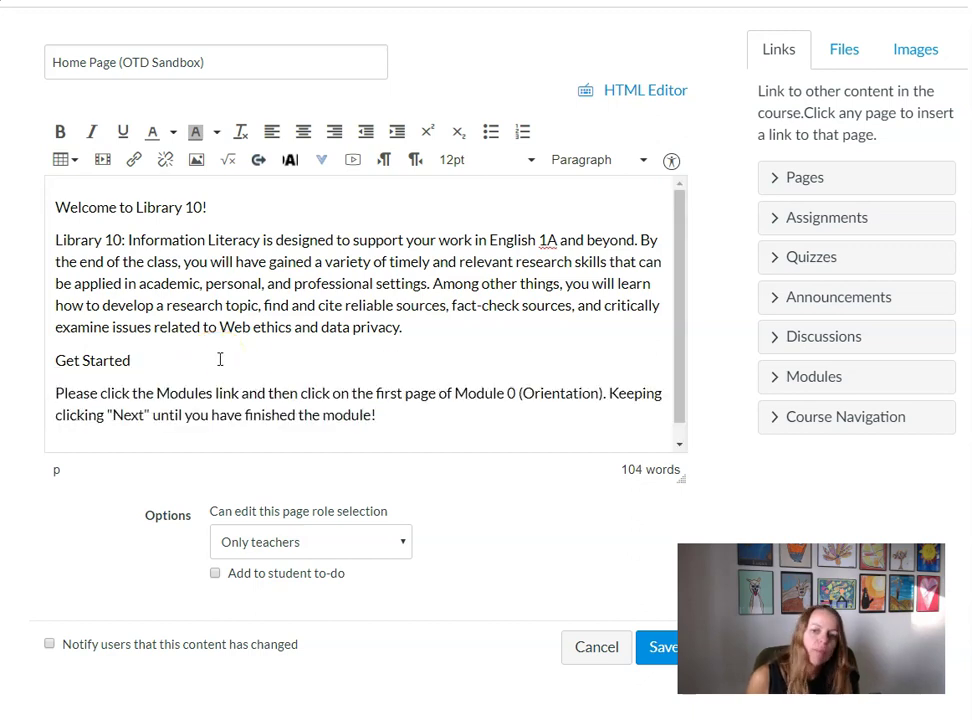
drag(677, 321, 677, 371)
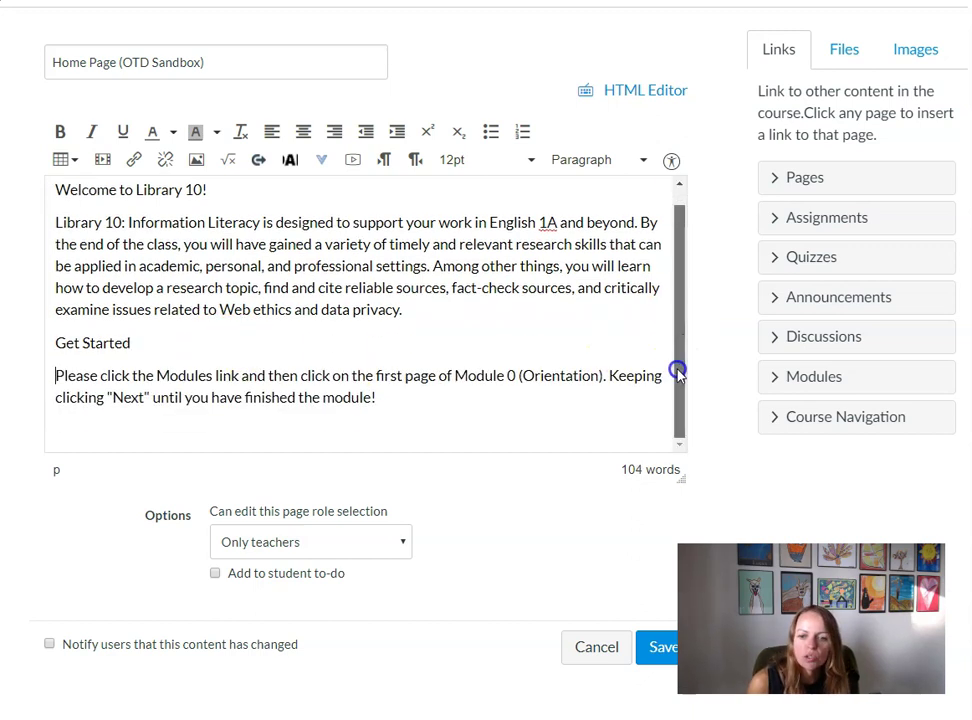
click(427, 397)
key(Return)
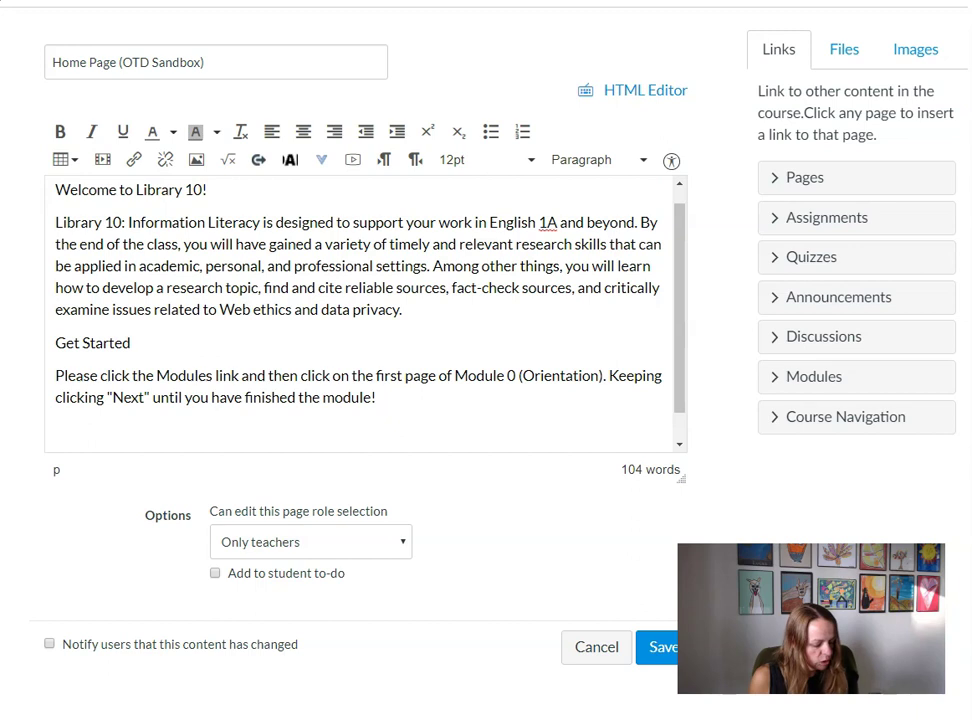
- Paste the instructor contact lines after 'module!', with 'Contact me' starting its own paragraph
click(486, 399)
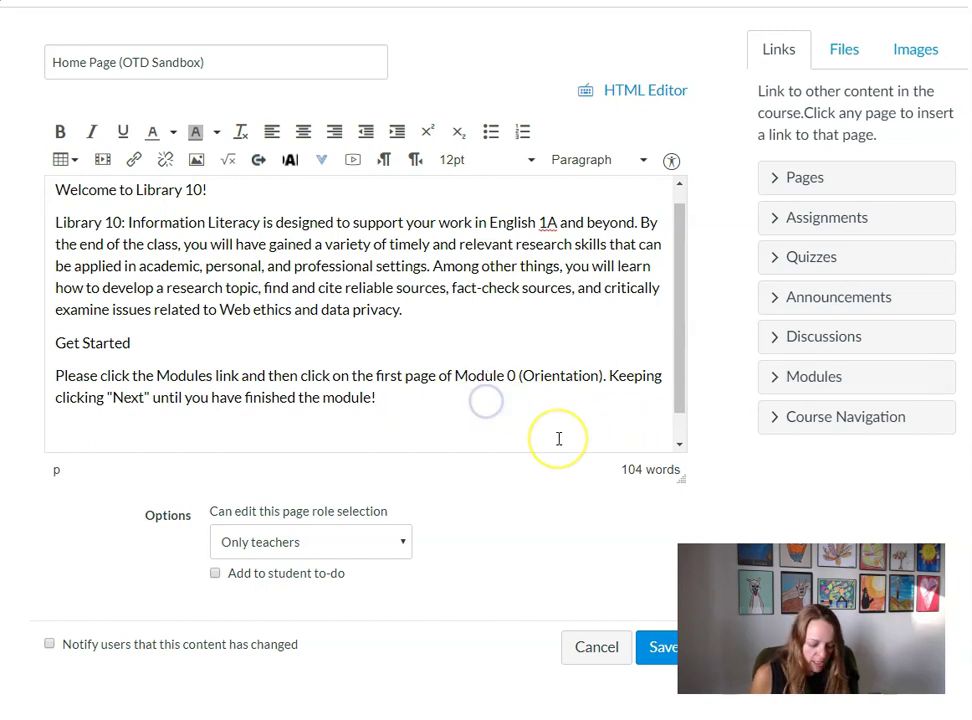
key(Return)
text(Instructor: Aloha Sargent Contact me anytime using the Canvas Inbox I will respond within 24 hours (Monday-Friday) You may also visit or call the Cabrillo College Library for immediate assistance)
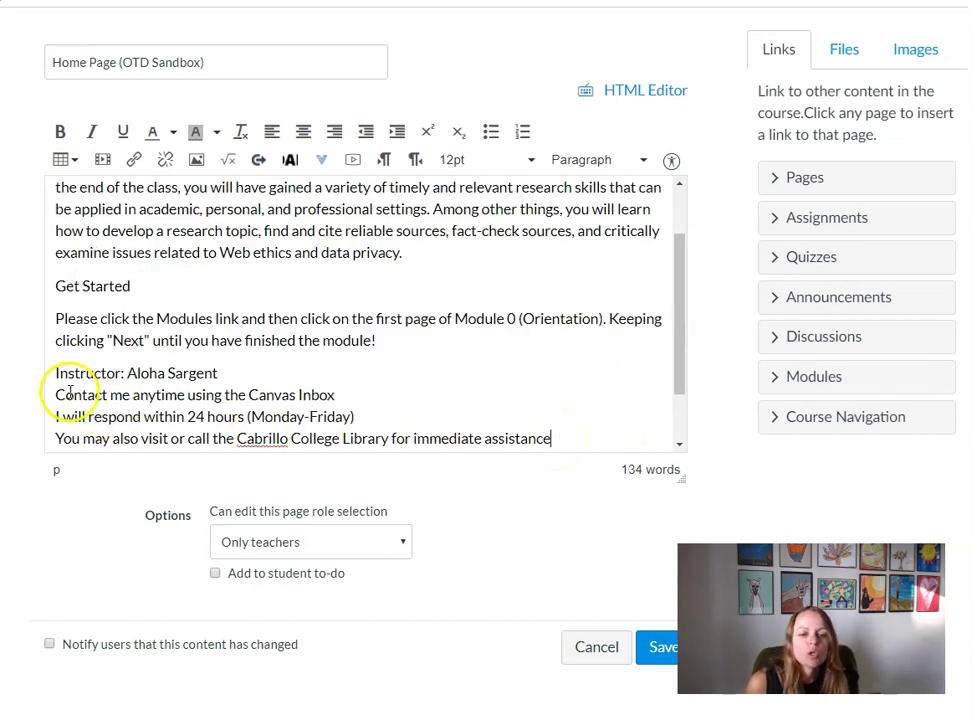
click(55, 395)
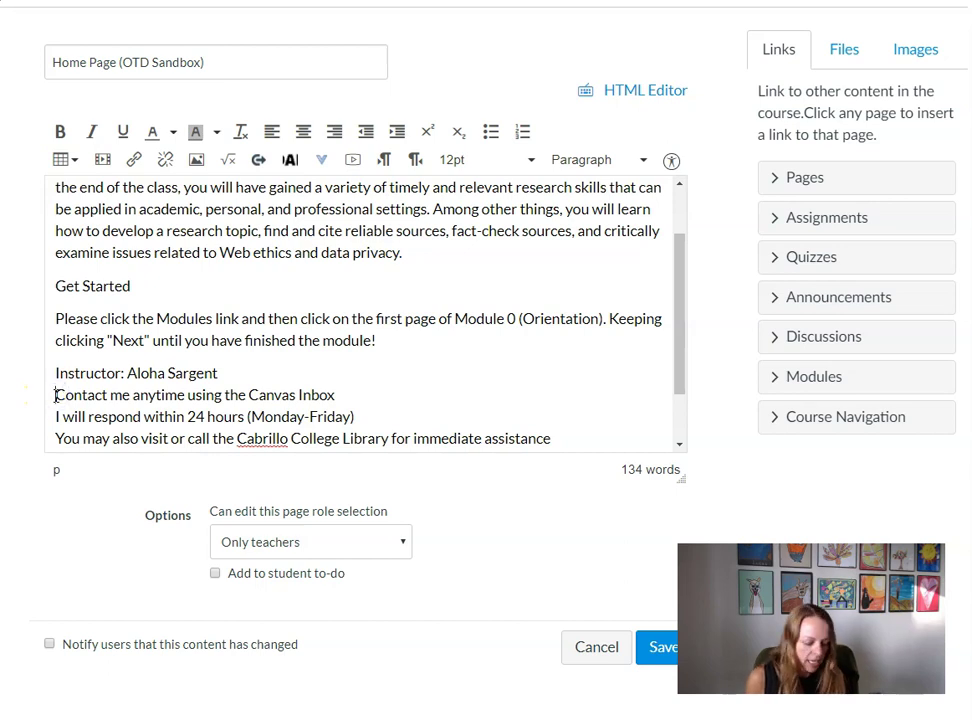
key(BackSpace)
key(Return)
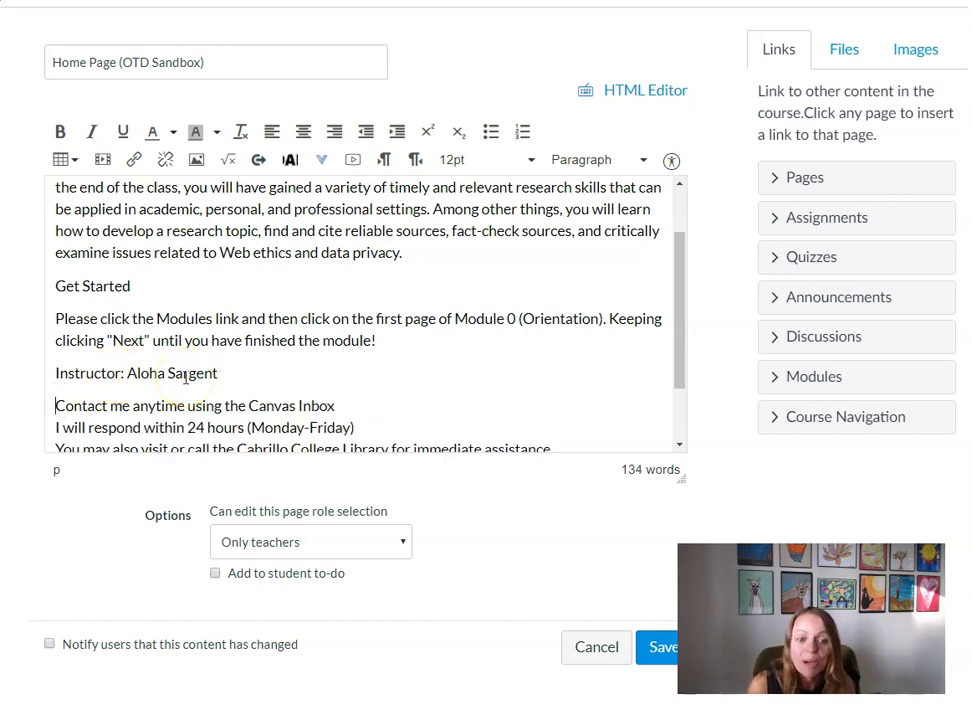
scroll(185, 377, up, 2)
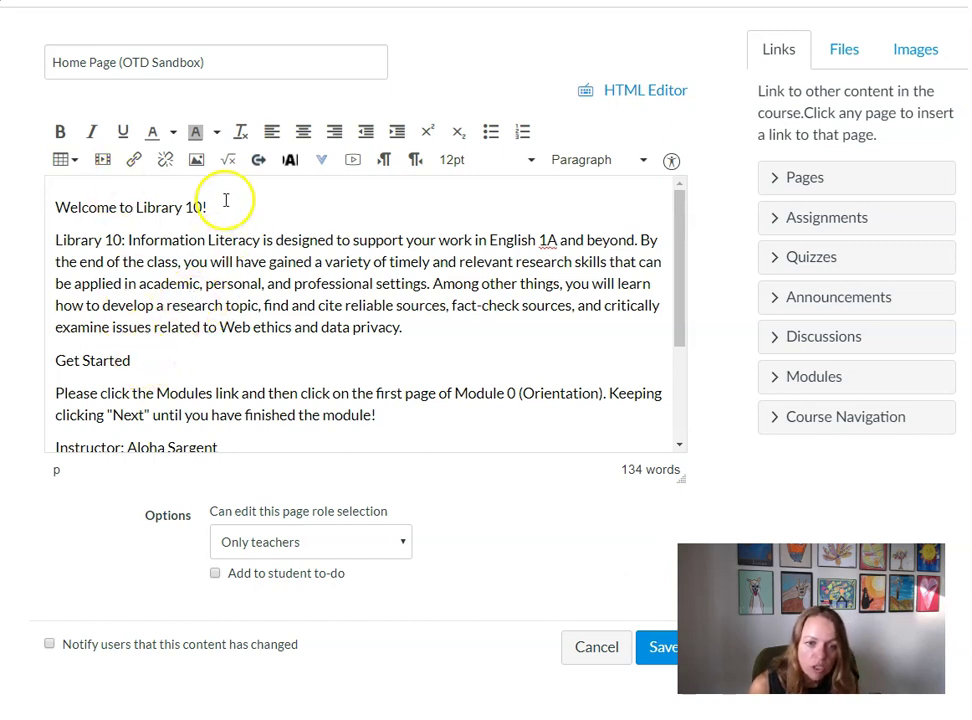
- Make the 'Welcome to Library 10!' and Get Started lines Header 2 headings
drag(207, 207, 63, 205)
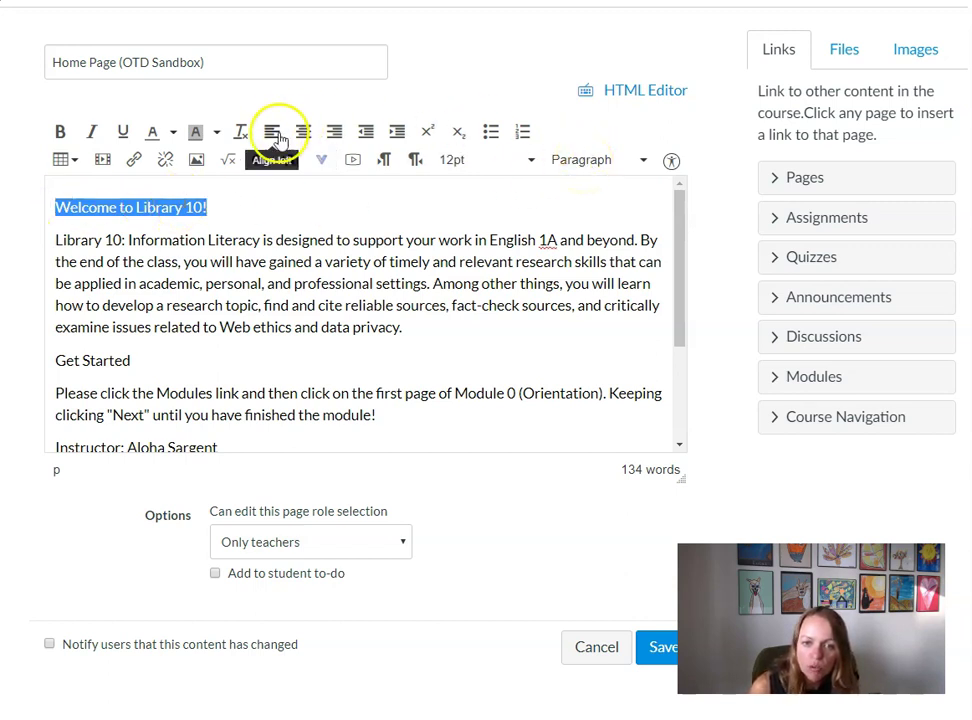
click(598, 165)
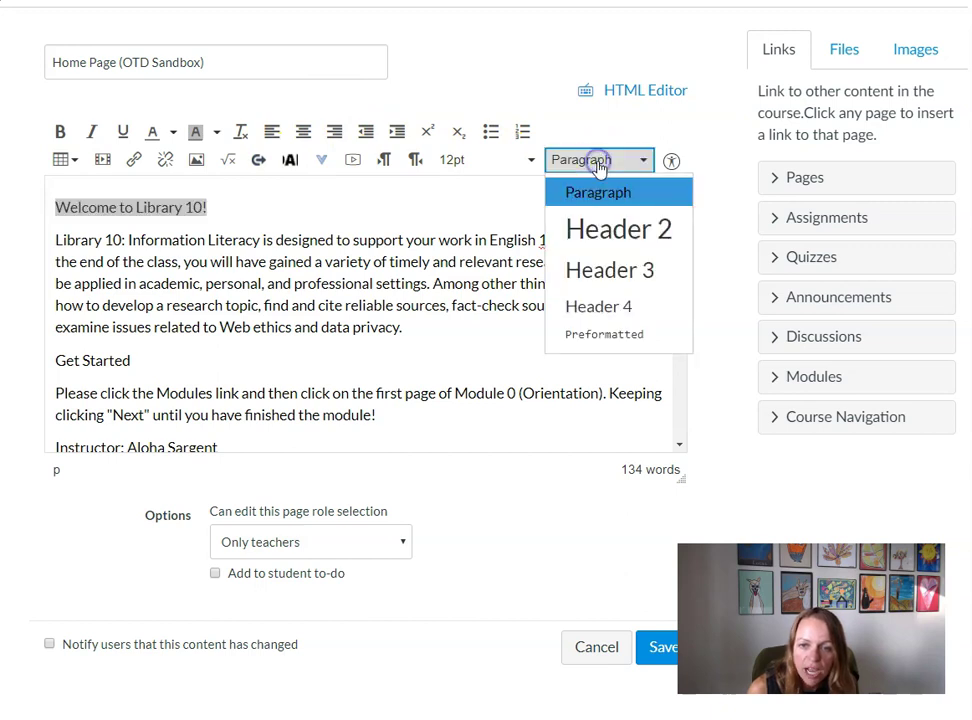
click(604, 232)
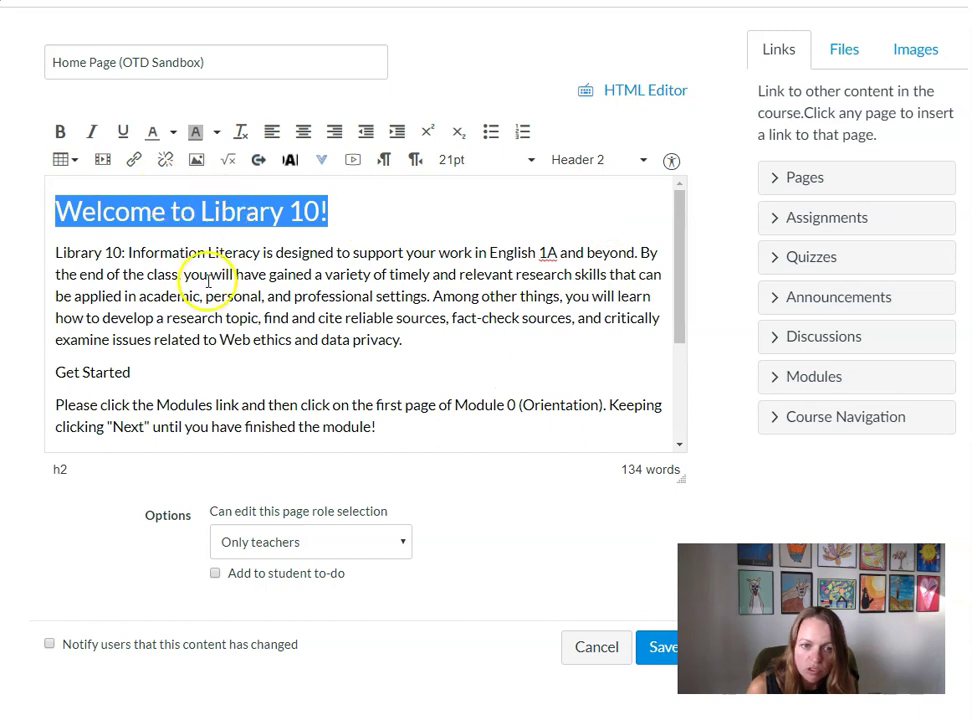
scroll(207, 283, down, 2)
click(122, 289)
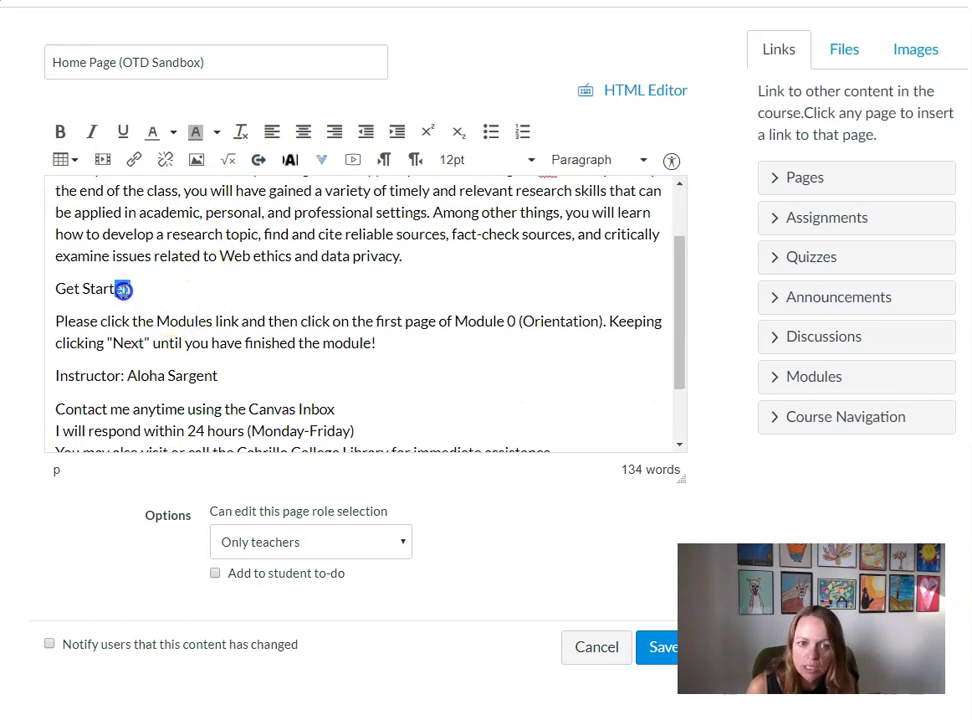
drag(122, 289, 30, 289)
click(600, 162)
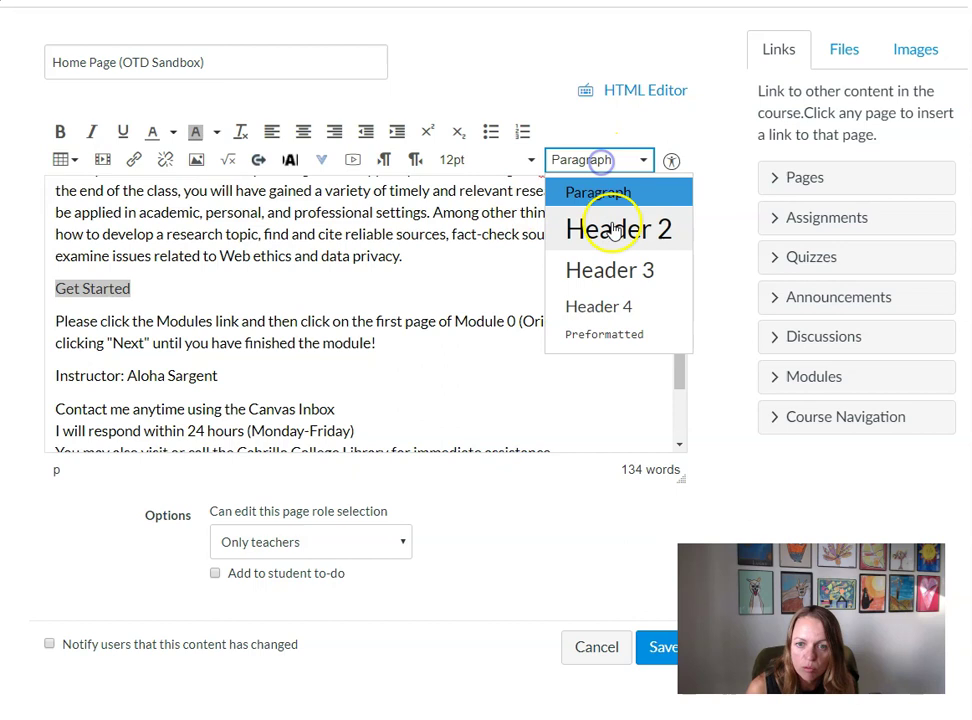
click(614, 228)
- Make the Instructor line a Header 2 heading
scroll(282, 299, down, 3)
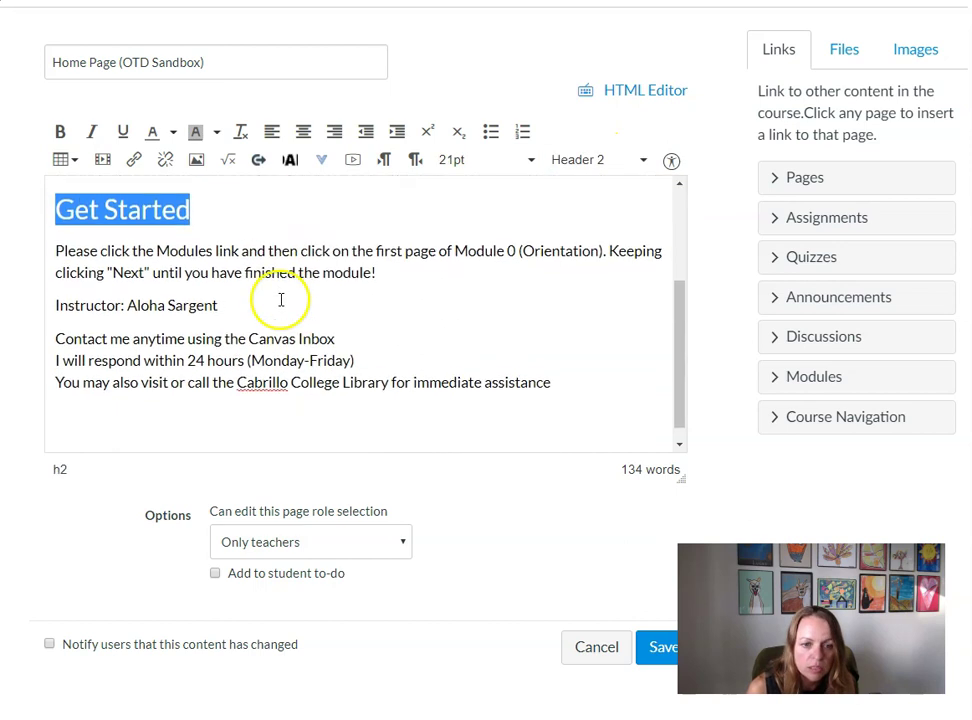
click(213, 288)
drag(222, 288, 35, 288)
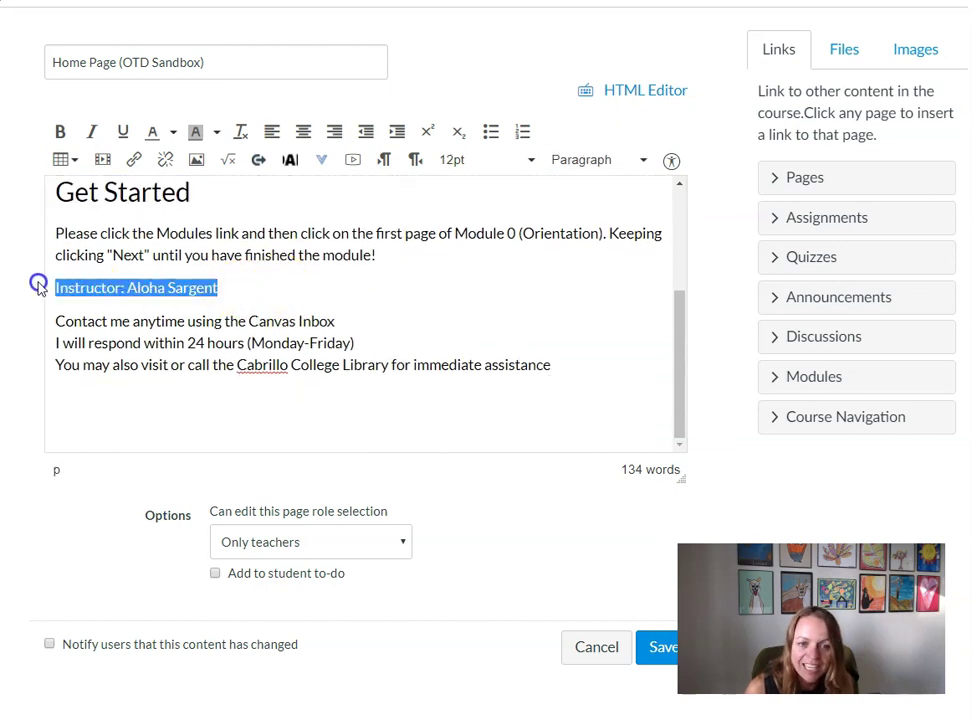
click(597, 167)
click(612, 215)
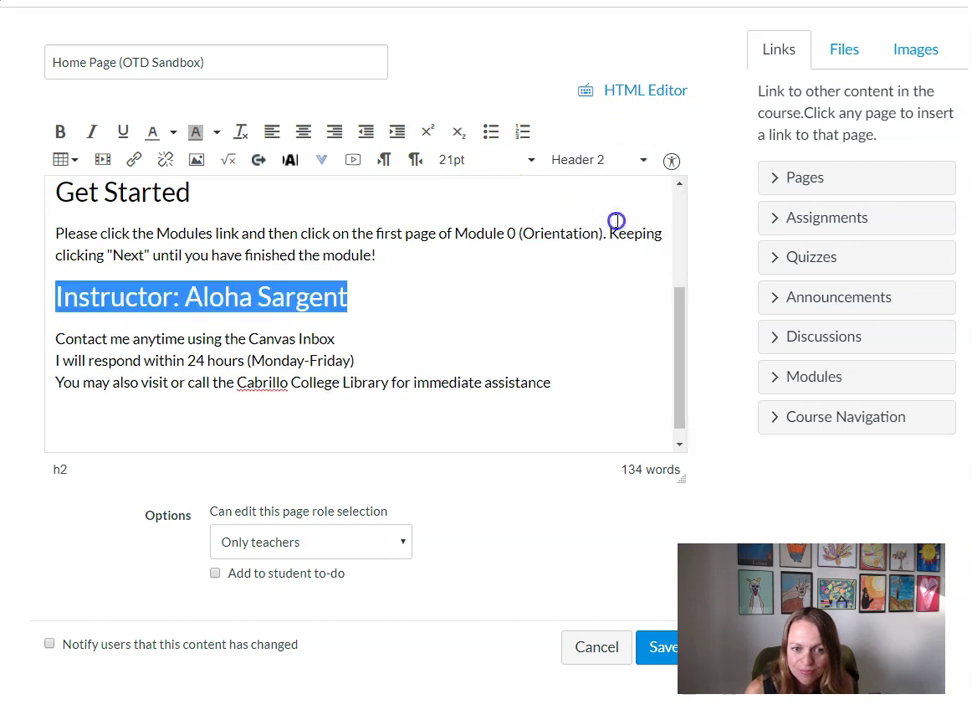
click(537, 289)
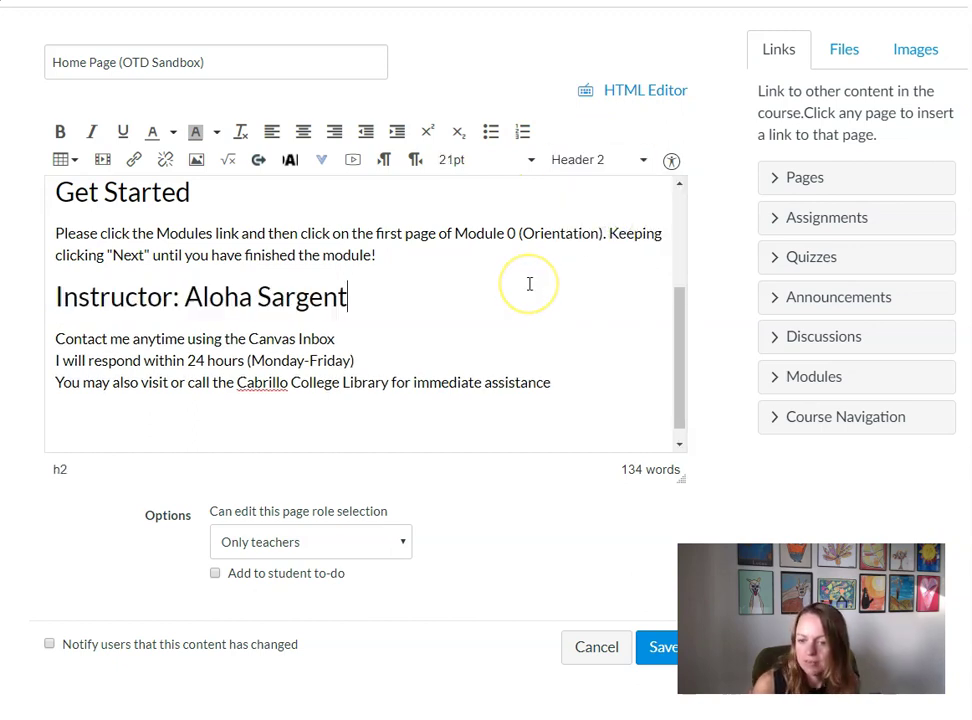
scroll(530, 284, up, 2)
scroll(523, 276, up, 3)
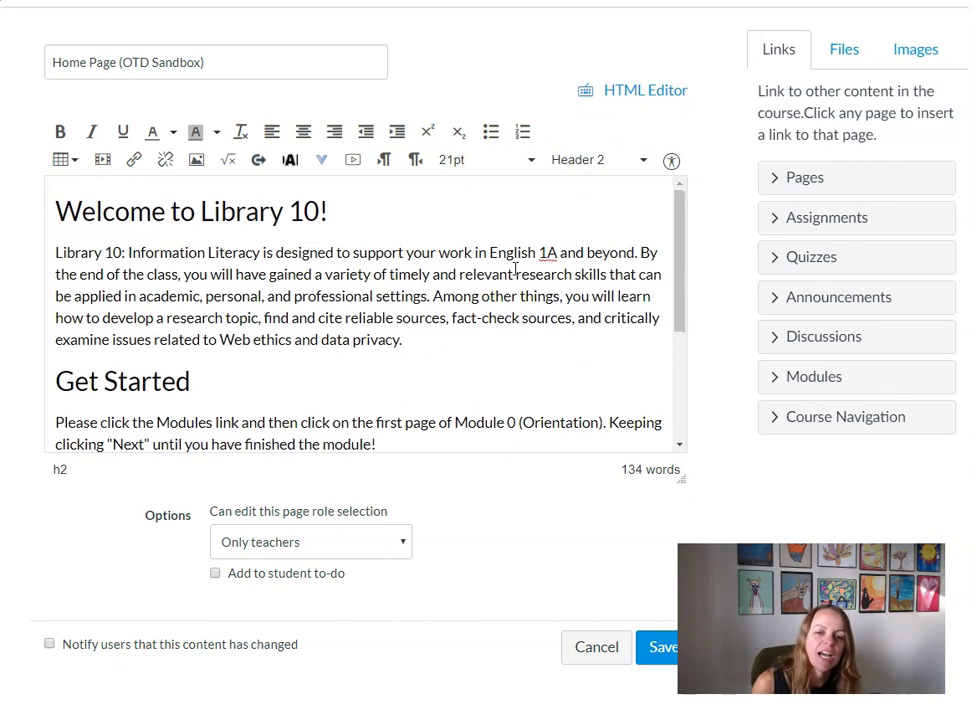
scroll(514, 238, down, 2)
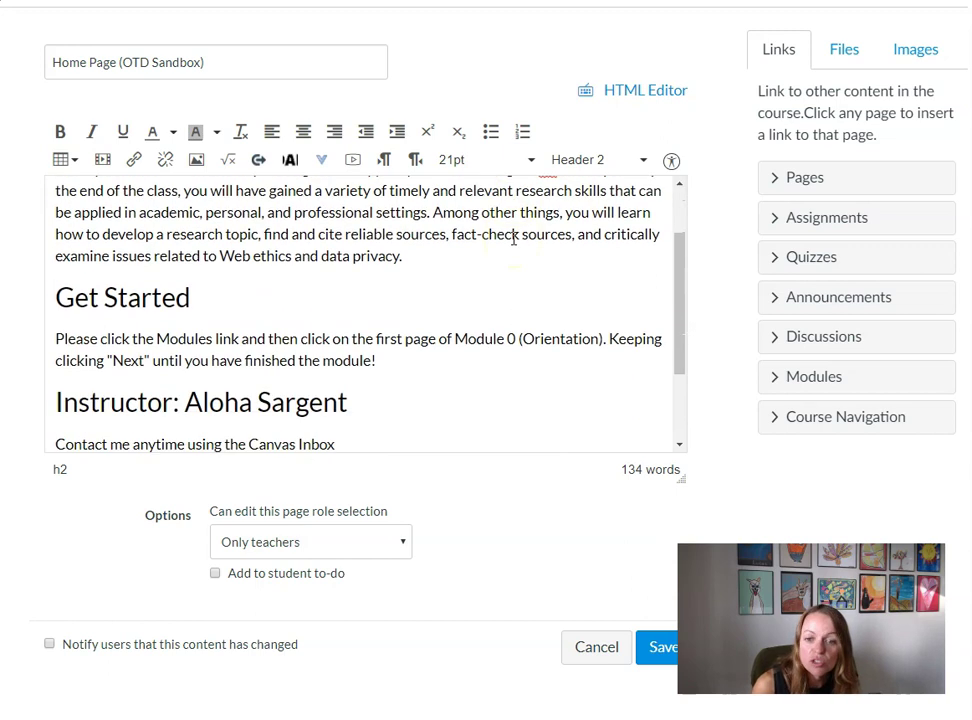
scroll(514, 238, down, 2)
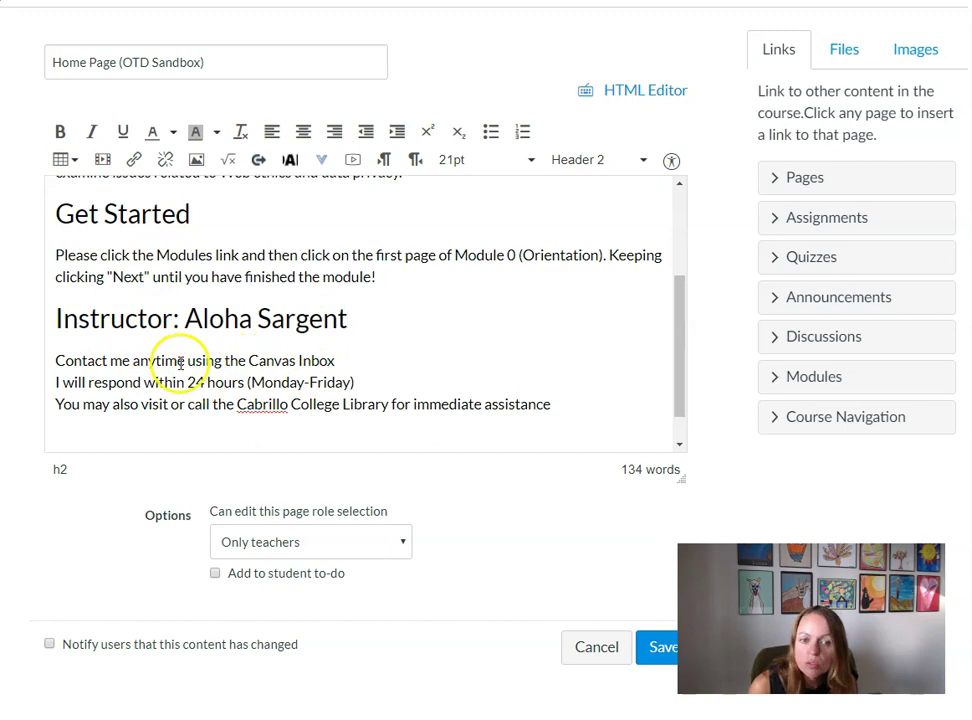
- Bullet the three contact lines, giving the 24 hours and library lines their own bullets
drag(122, 360, 172, 403)
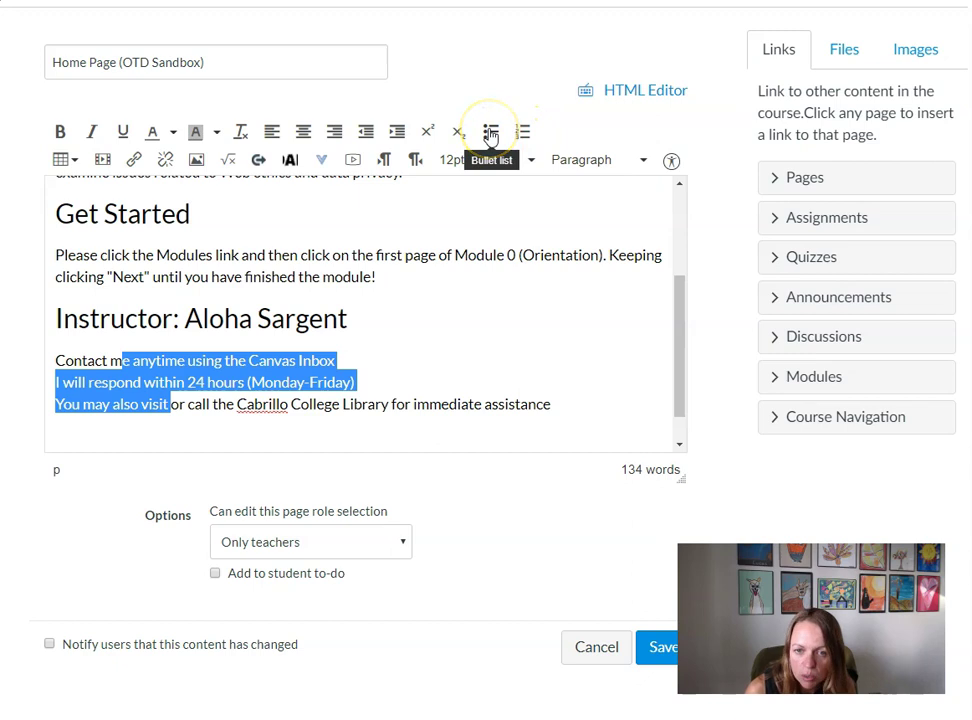
click(491, 133)
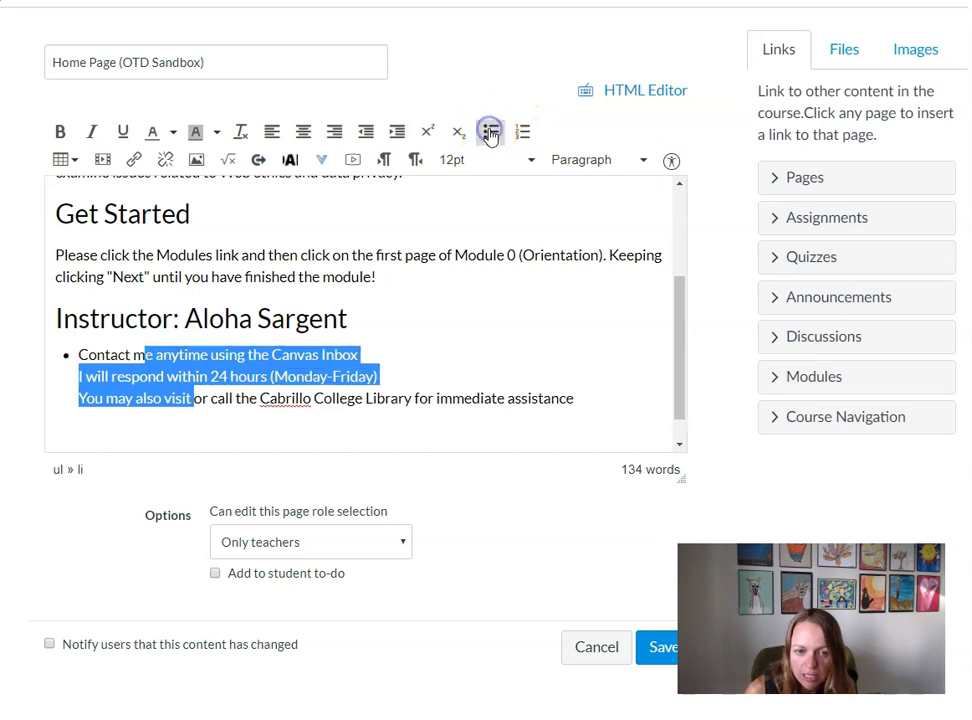
click(72, 380)
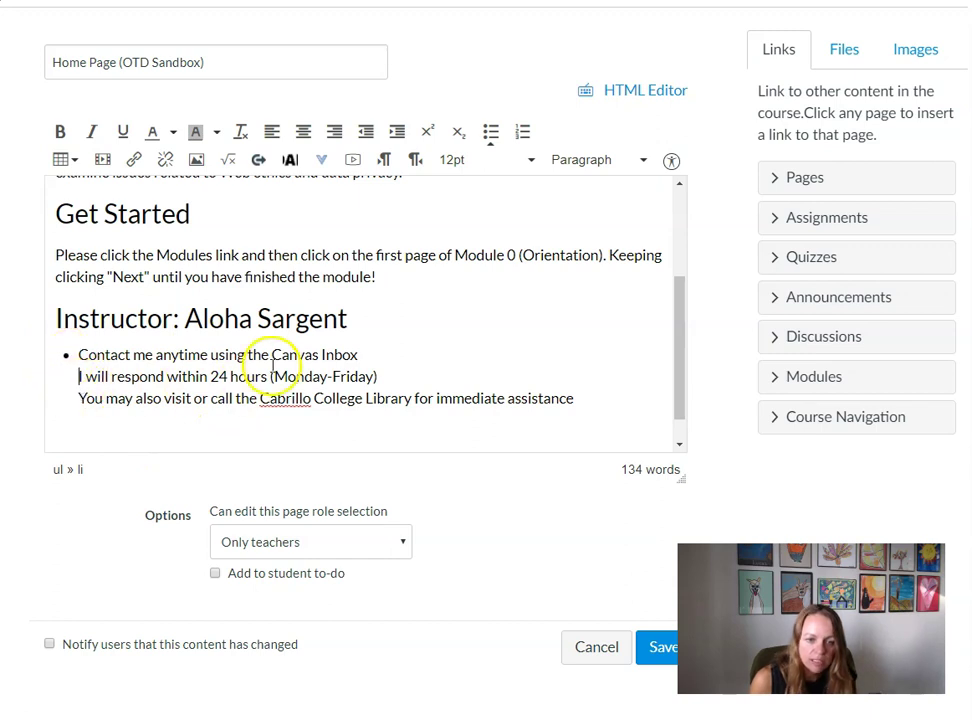
key(BackSpace)
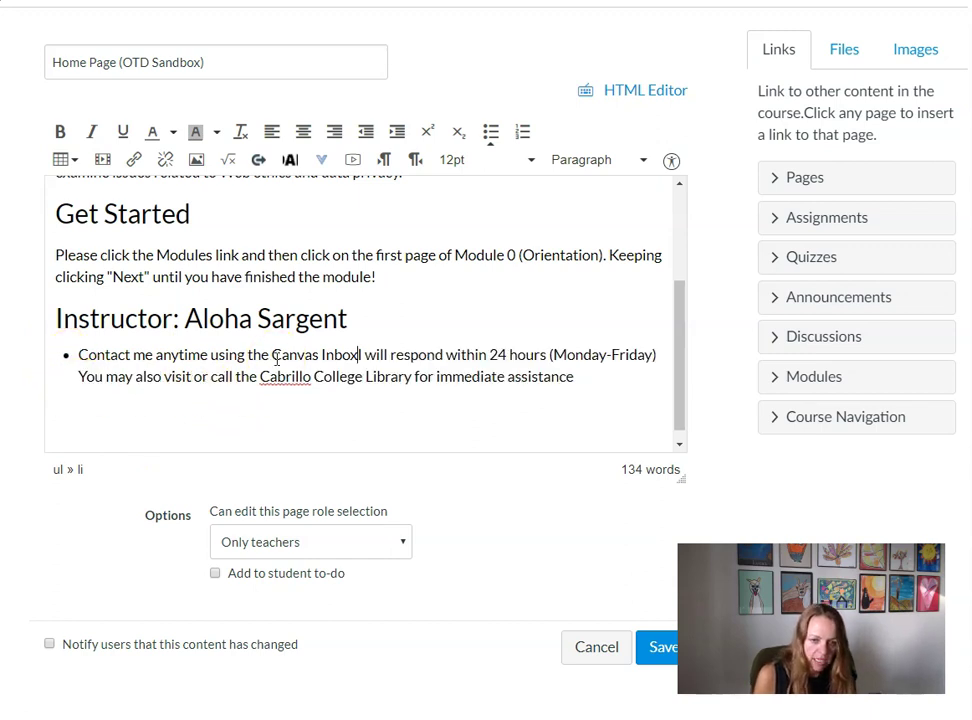
key(Return)
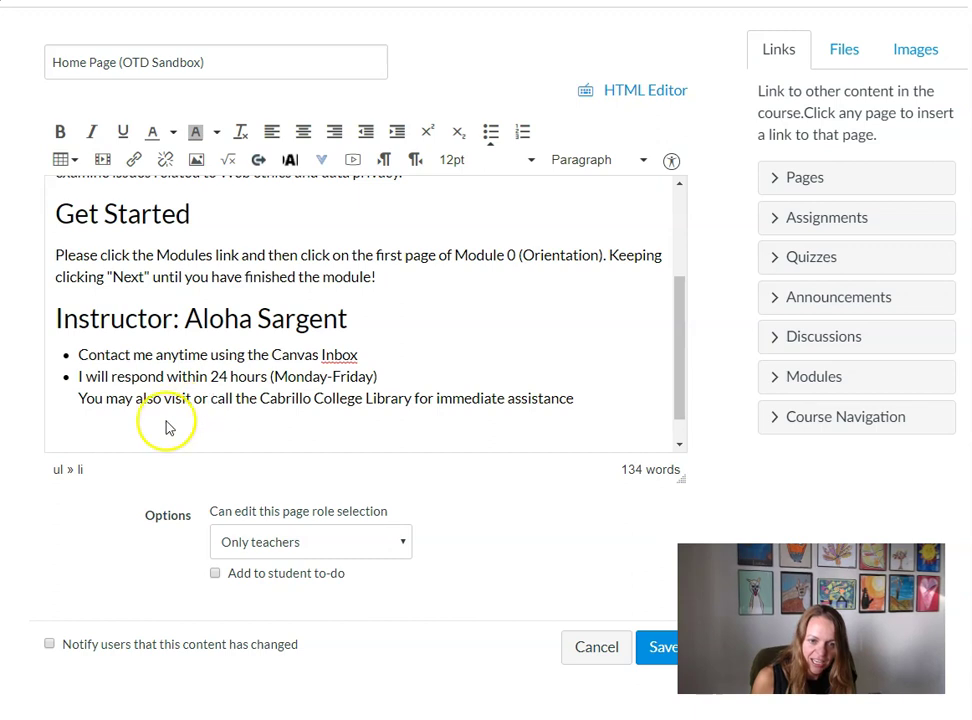
click(78, 399)
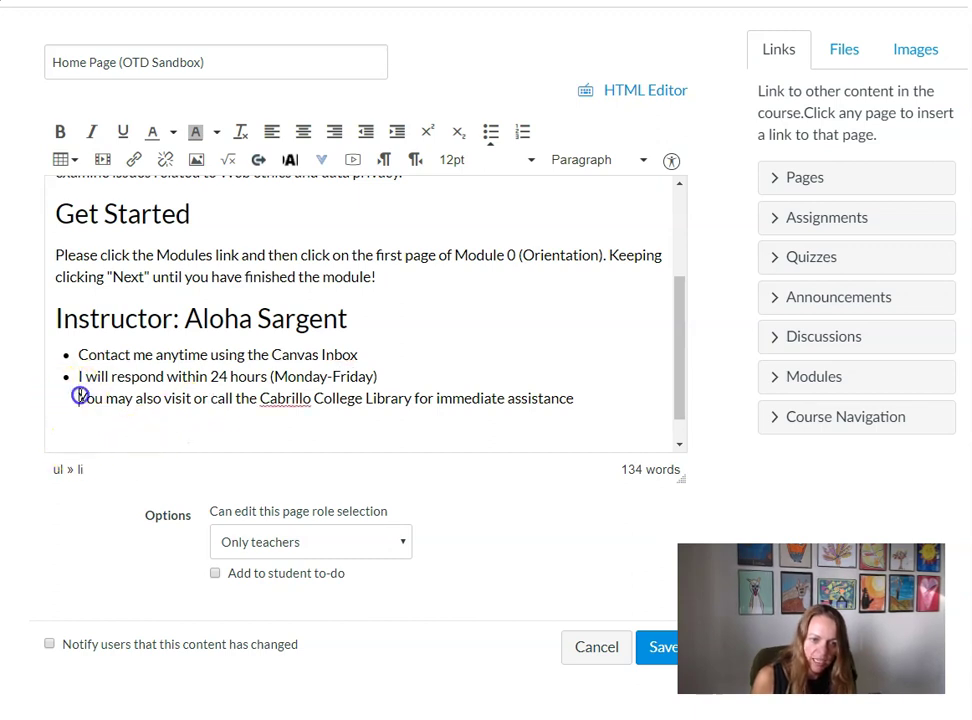
key(BackSpace)
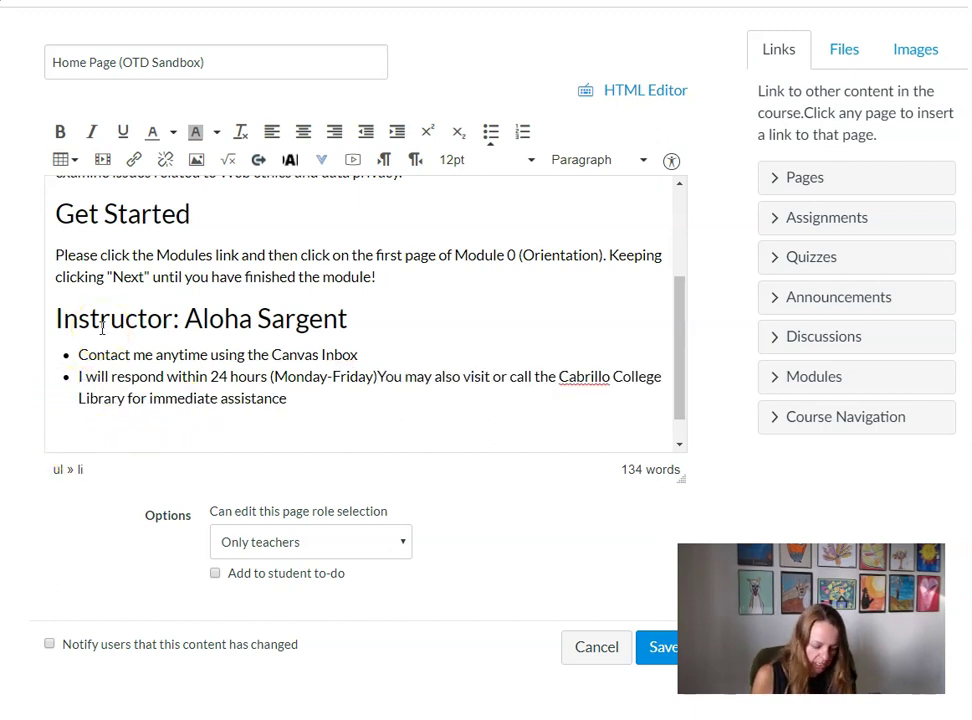
key(Return)
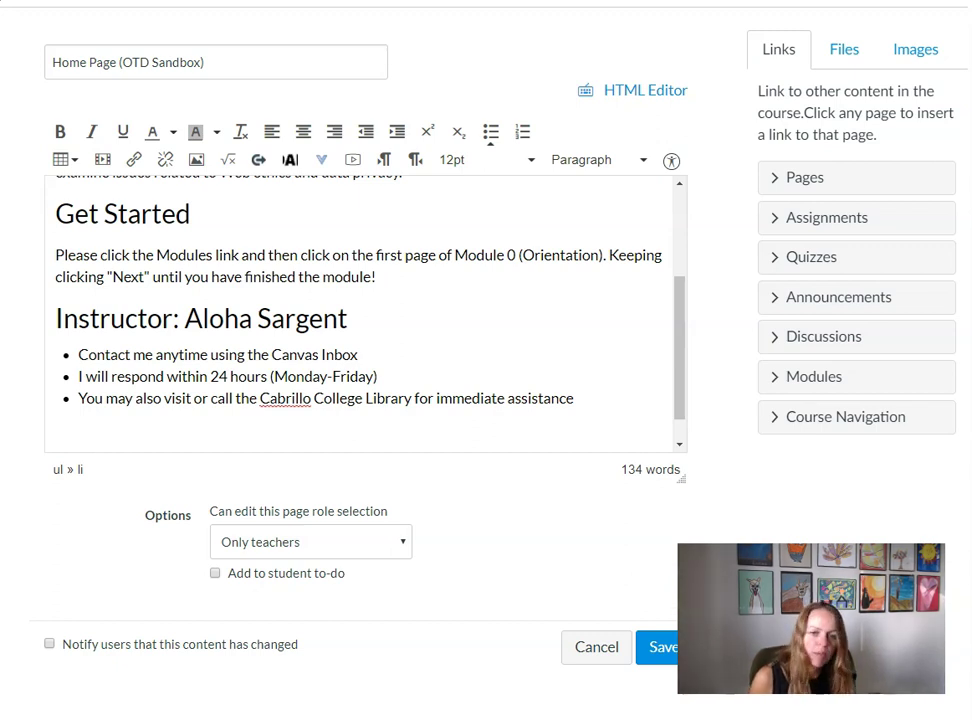
- Link 'Cabrillo College Library' to the pasted library URL, with Target set to New window
drag(261, 401, 408, 402)
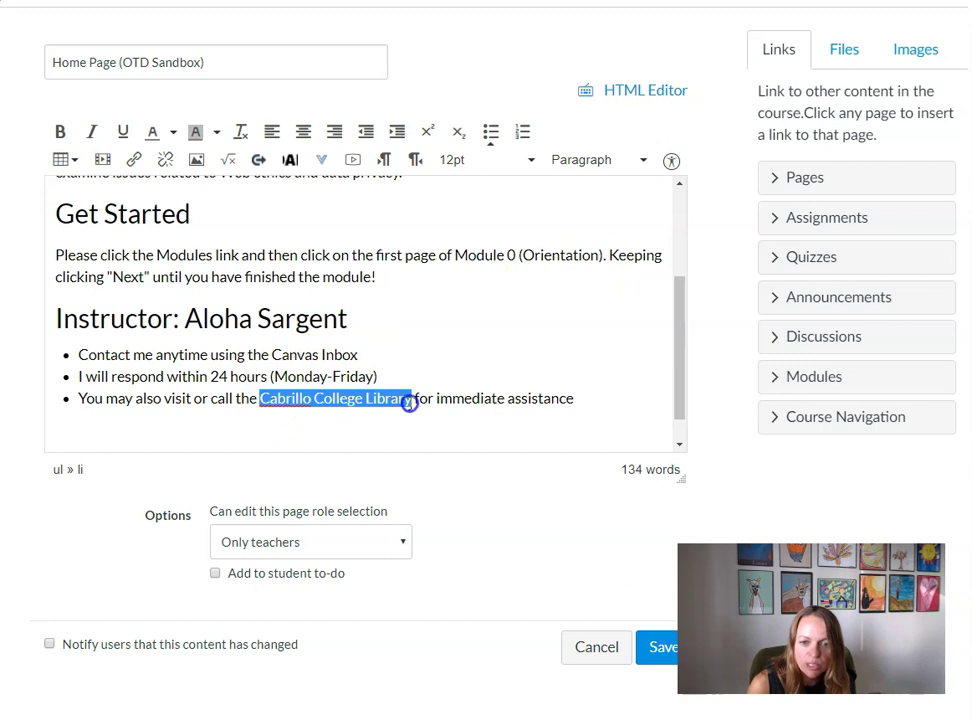
drag(409, 402, 413, 401)
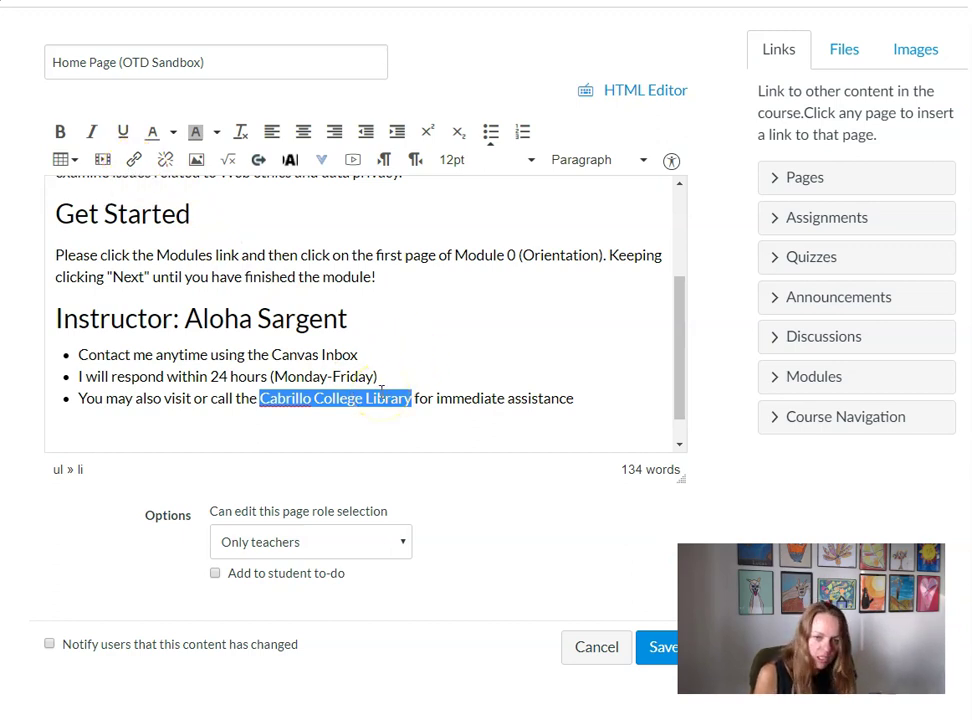
key(ctrl+k)
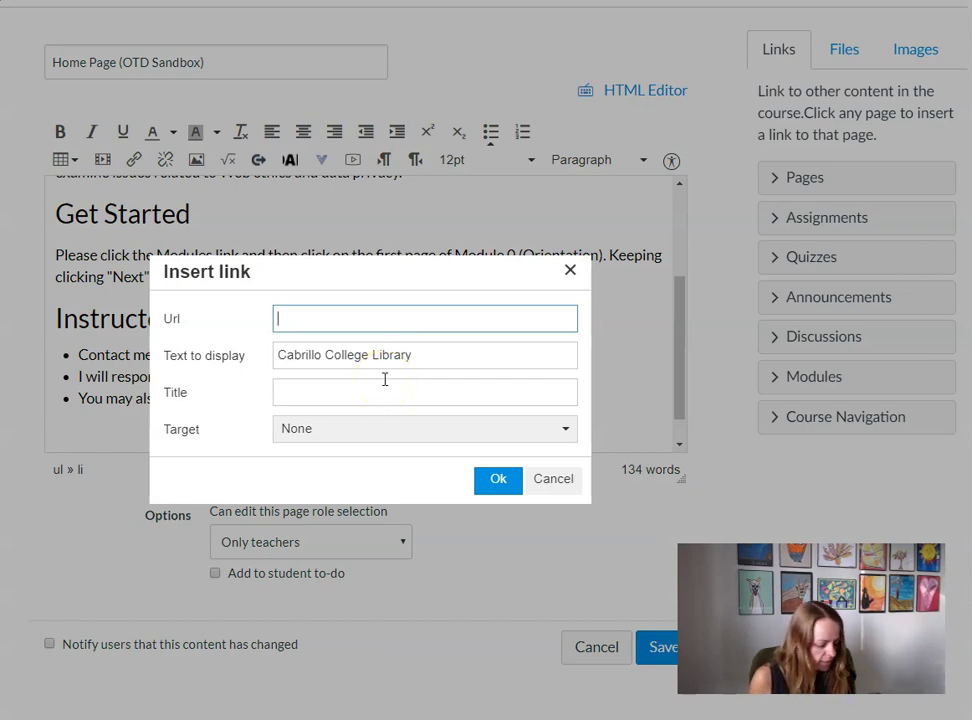
text(http://www.cabrillo.edu/services/library/)
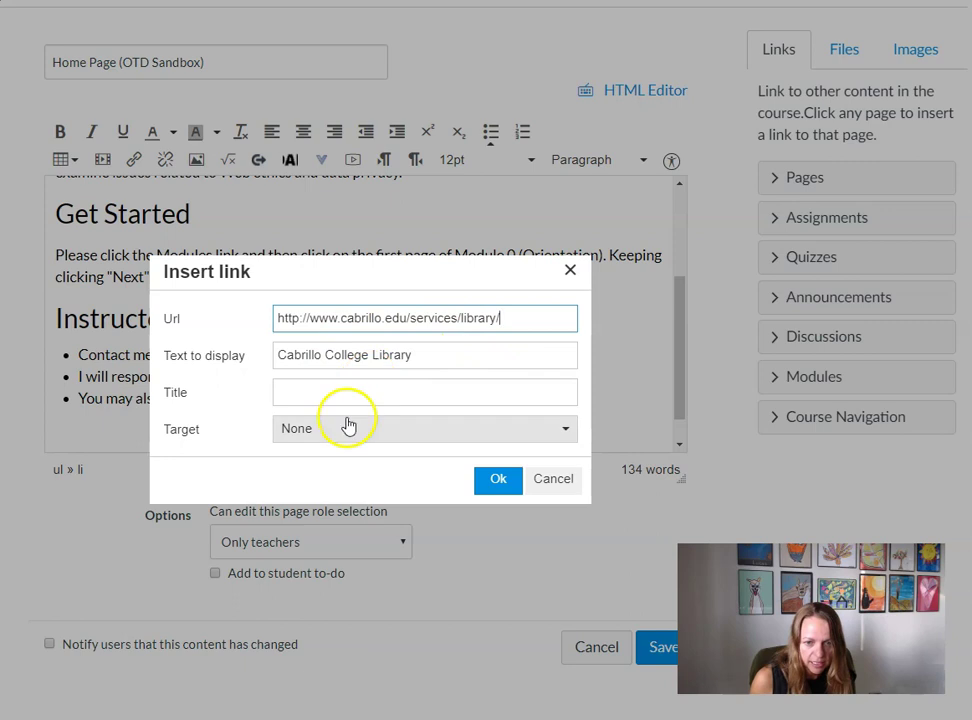
click(348, 440)
click(348, 484)
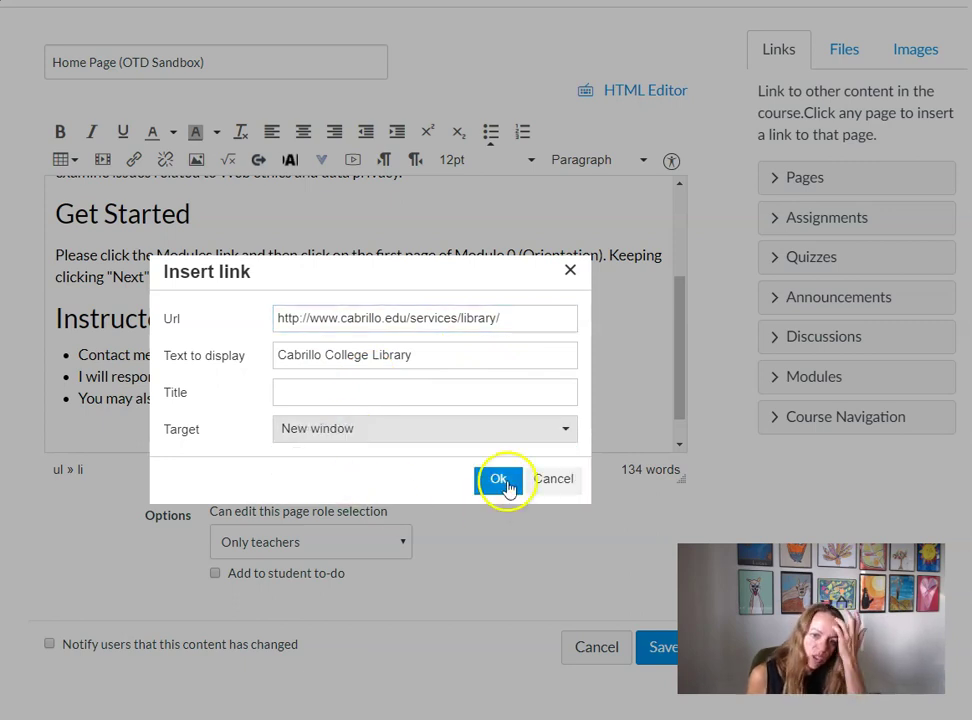
click(505, 482)
click(492, 377)
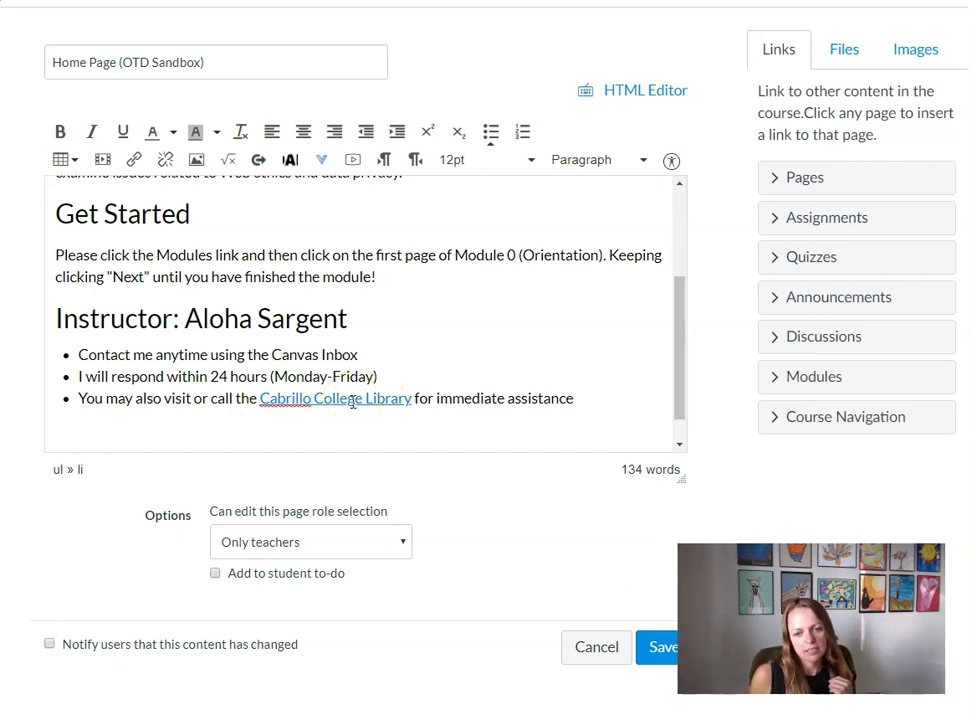
- Add ' or Q&A Discussion' after Canvas Inbox and link it to the Course Q&A discussion
click(356, 354)
text(or Q&A Discussion)
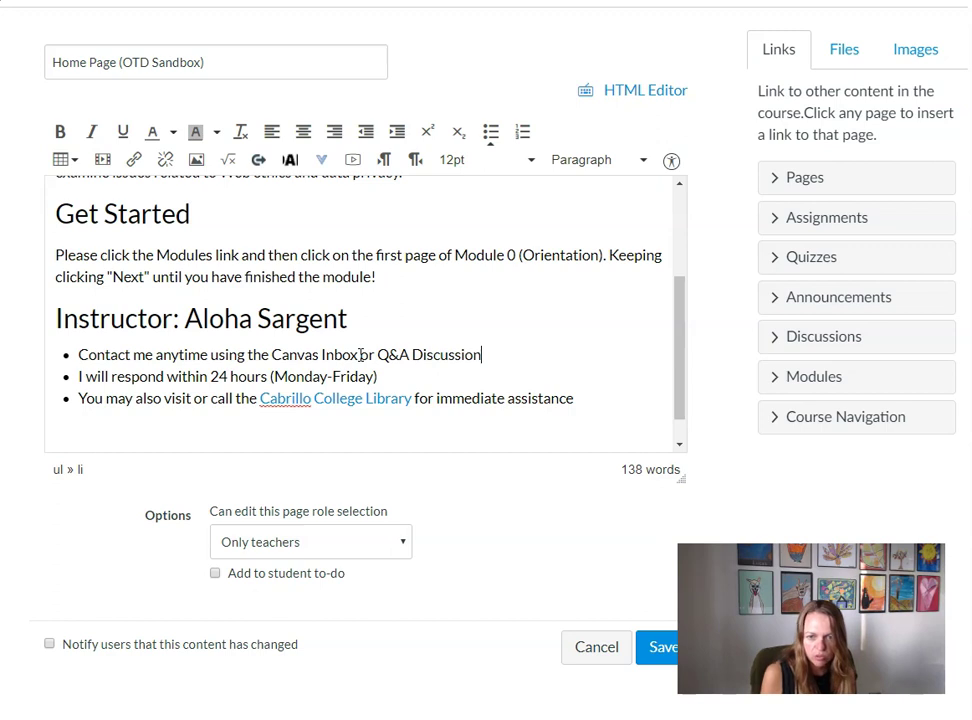
drag(378, 354, 465, 355)
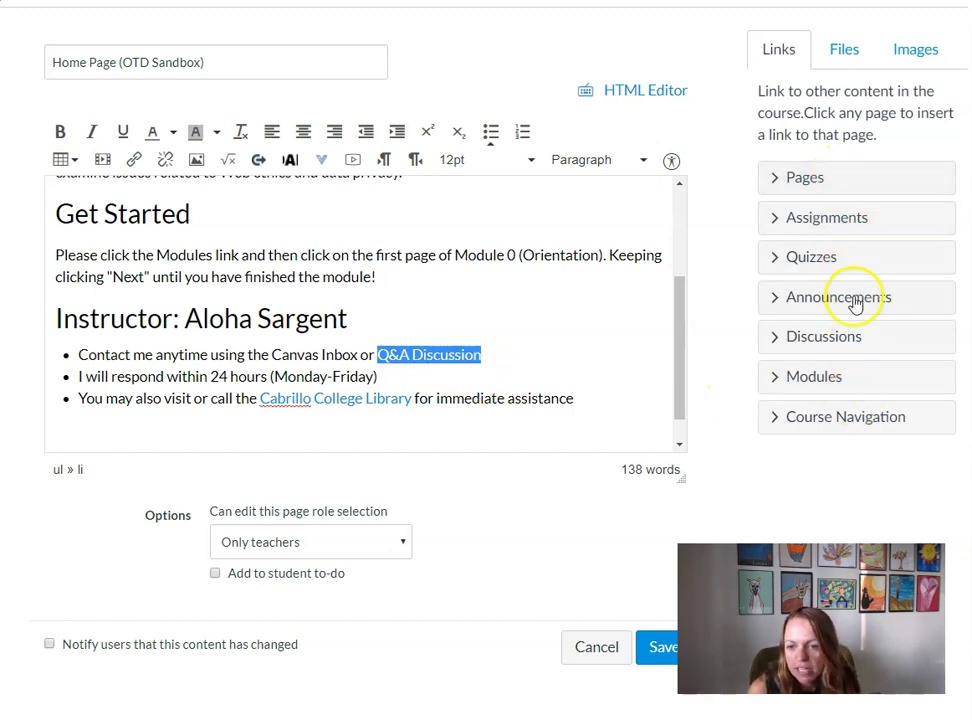
click(818, 342)
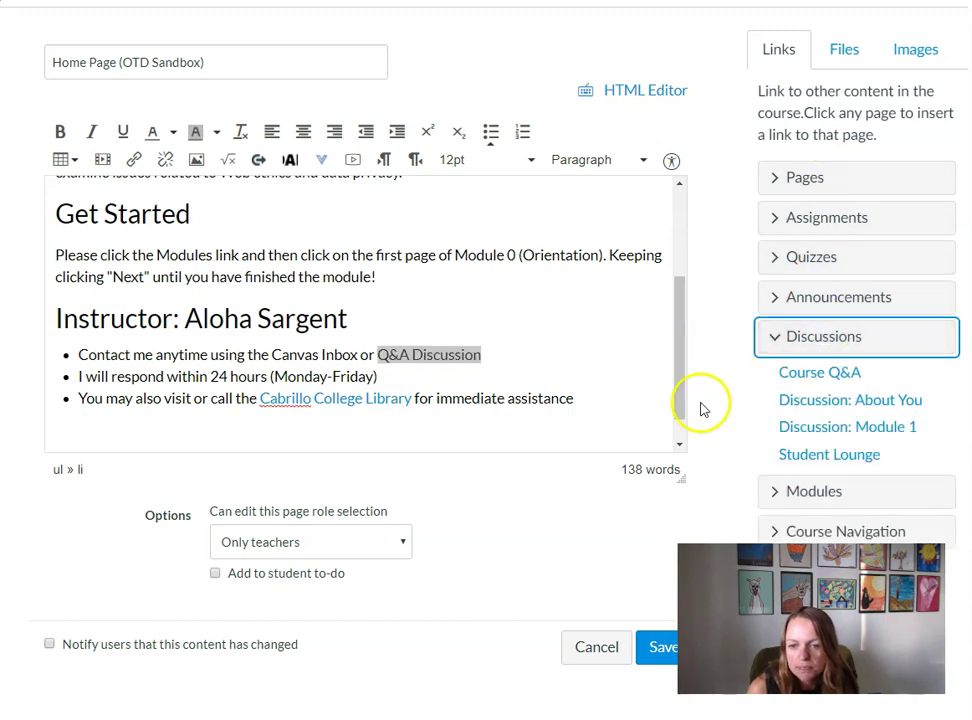
click(805, 374)
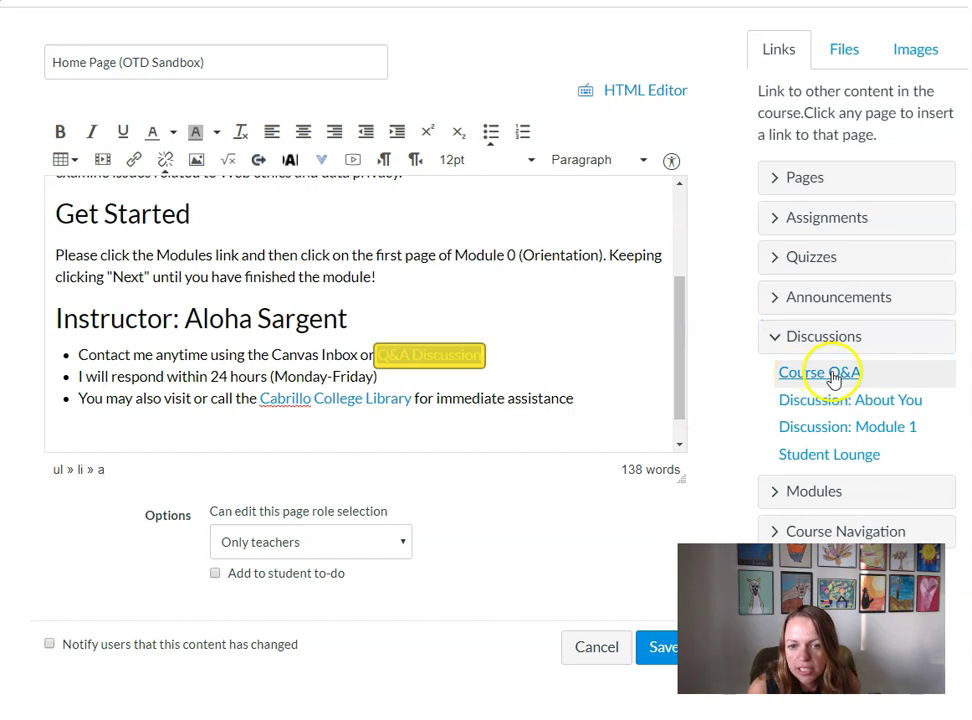
click(305, 350)
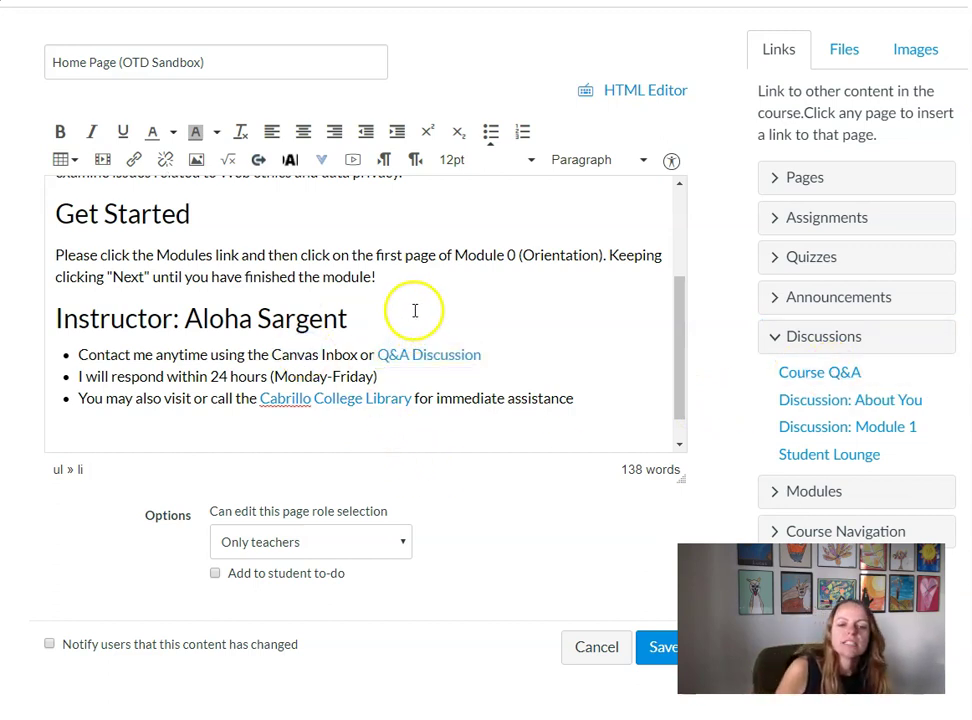
- Embed aloha-in-office.jpg from the Images sidebar on the empty line below the contact list
click(585, 398)
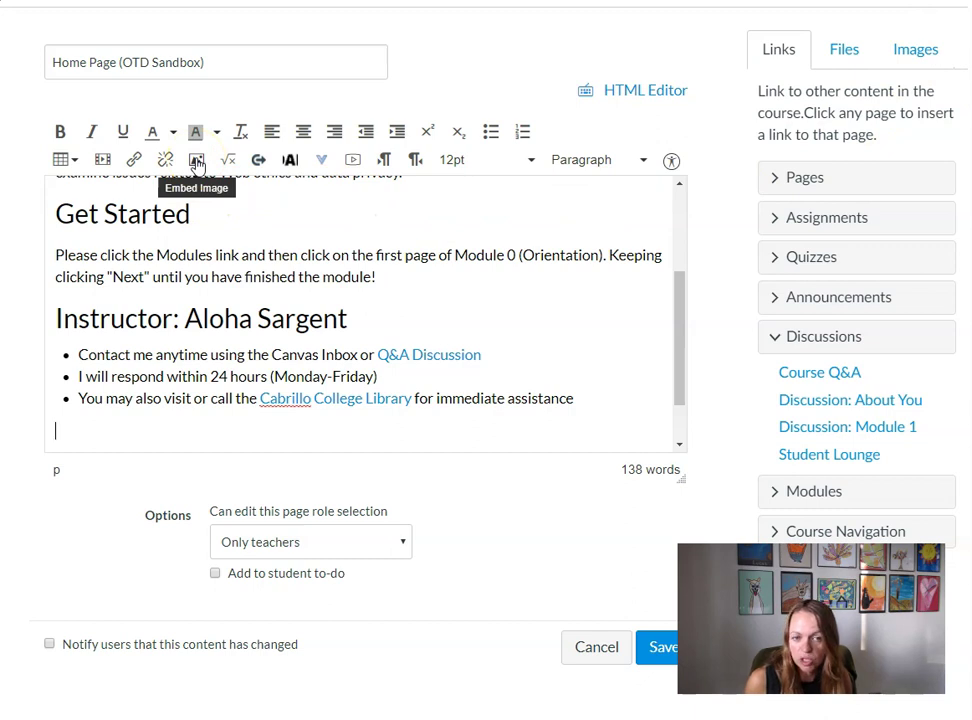
click(328, 437)
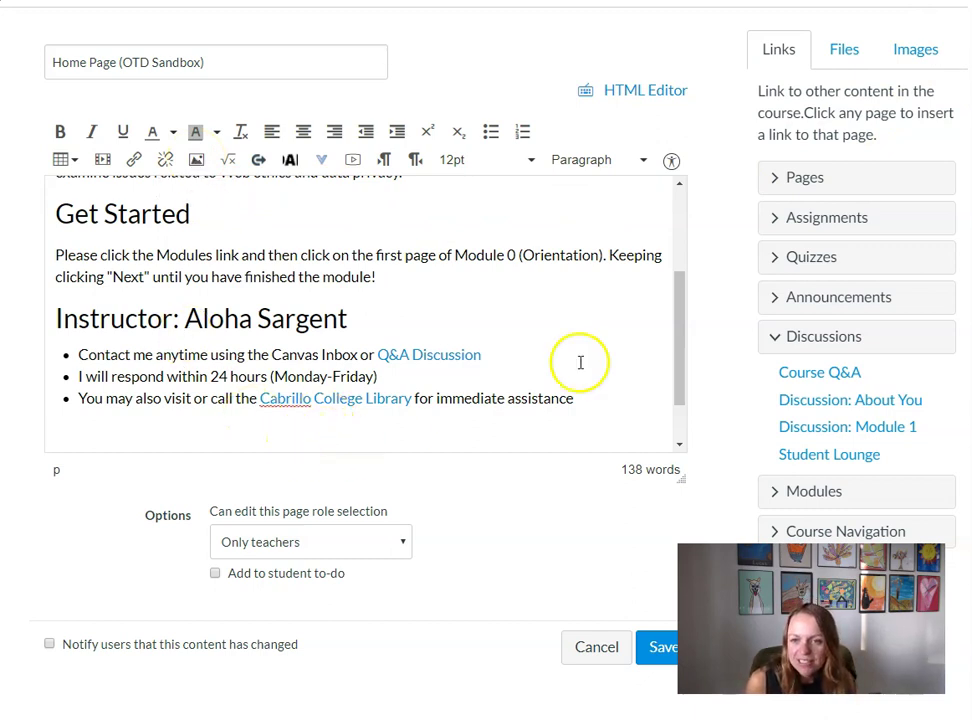
click(922, 55)
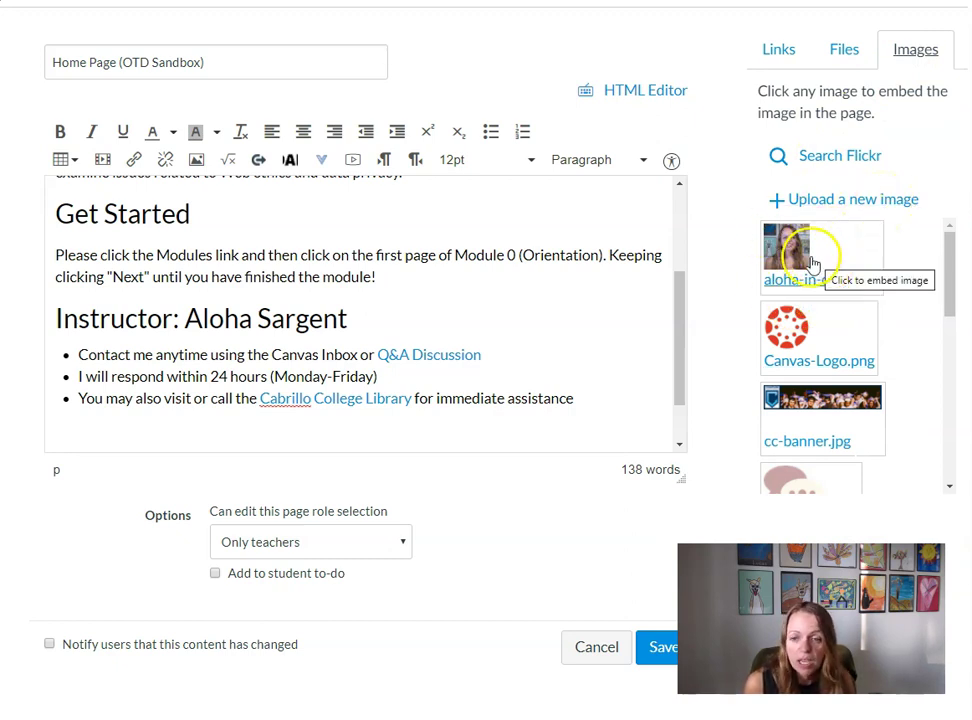
click(343, 436)
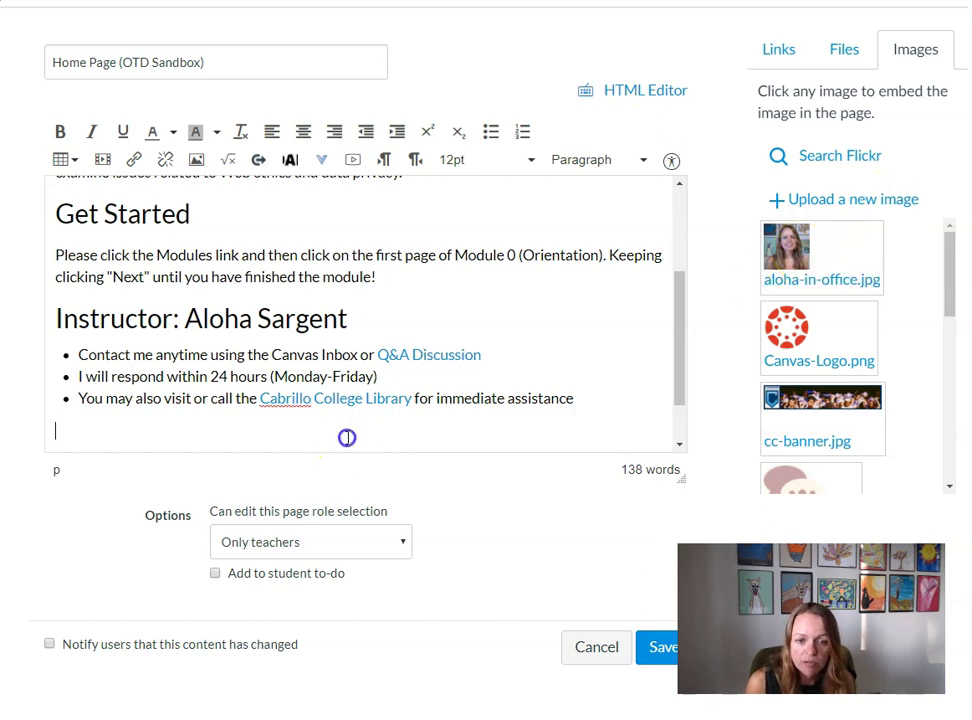
click(815, 259)
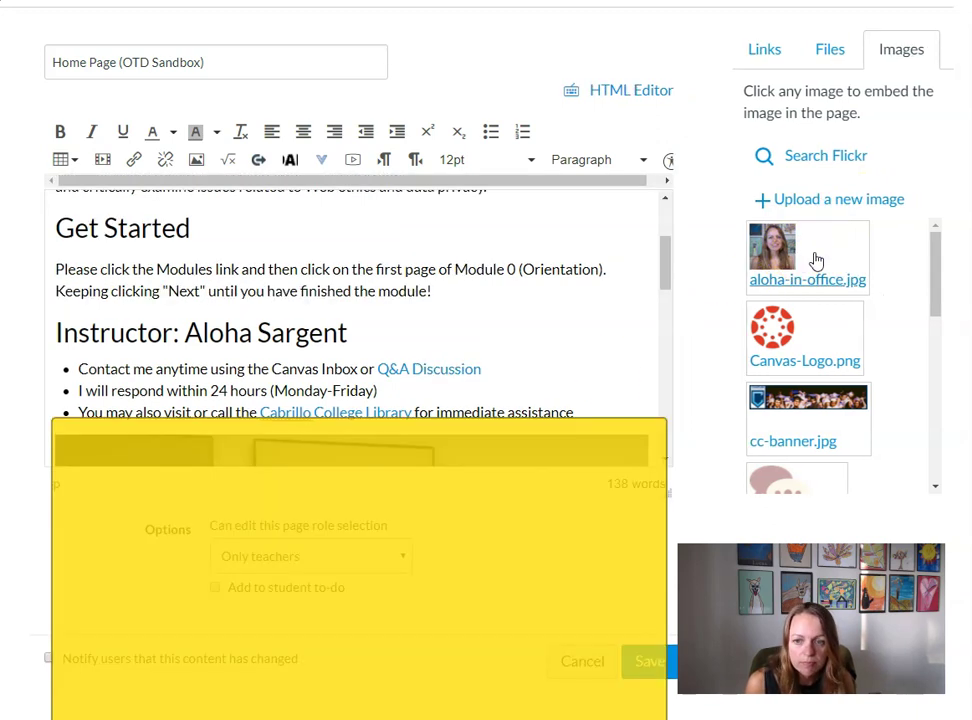
scroll(440, 400, down, 2)
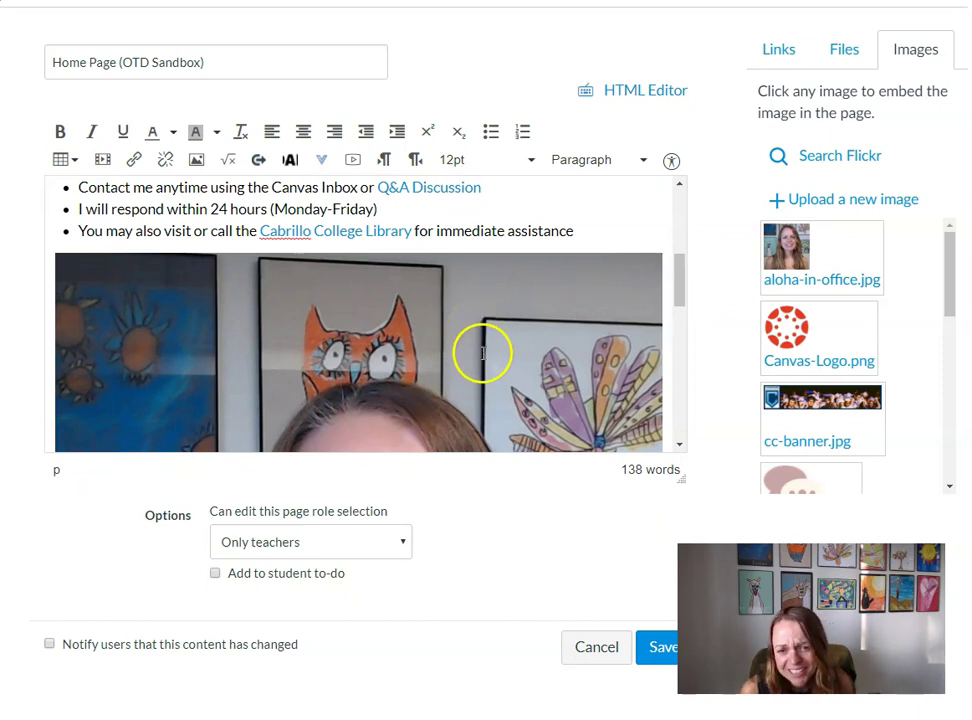
click(445, 335)
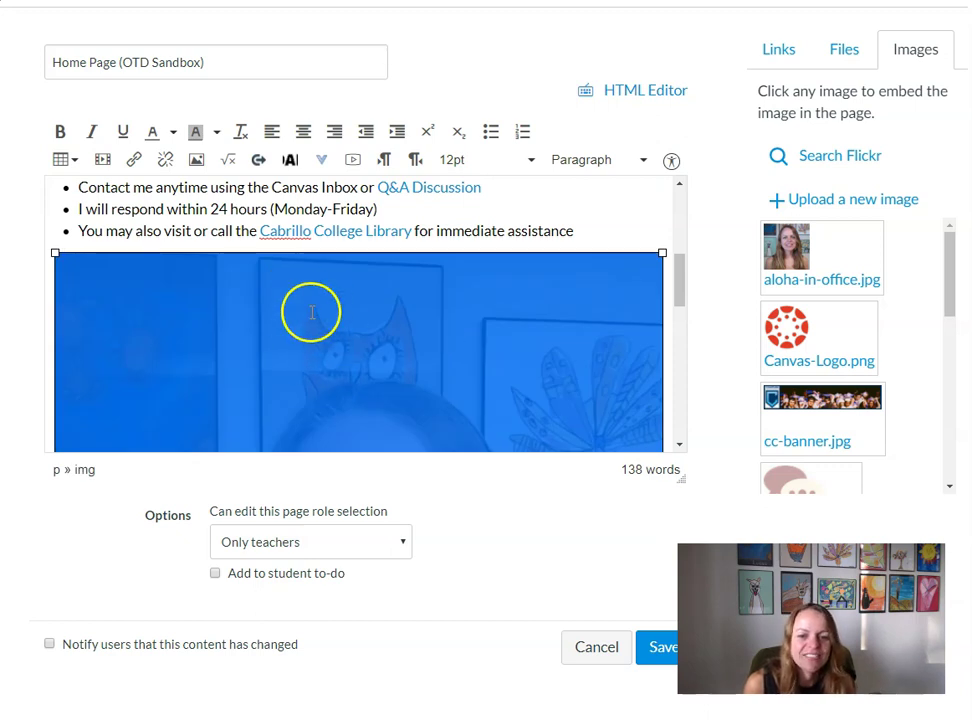
- Replace the photo's file-name alt text with a description of her Library office and colorful children's art
click(195, 162)
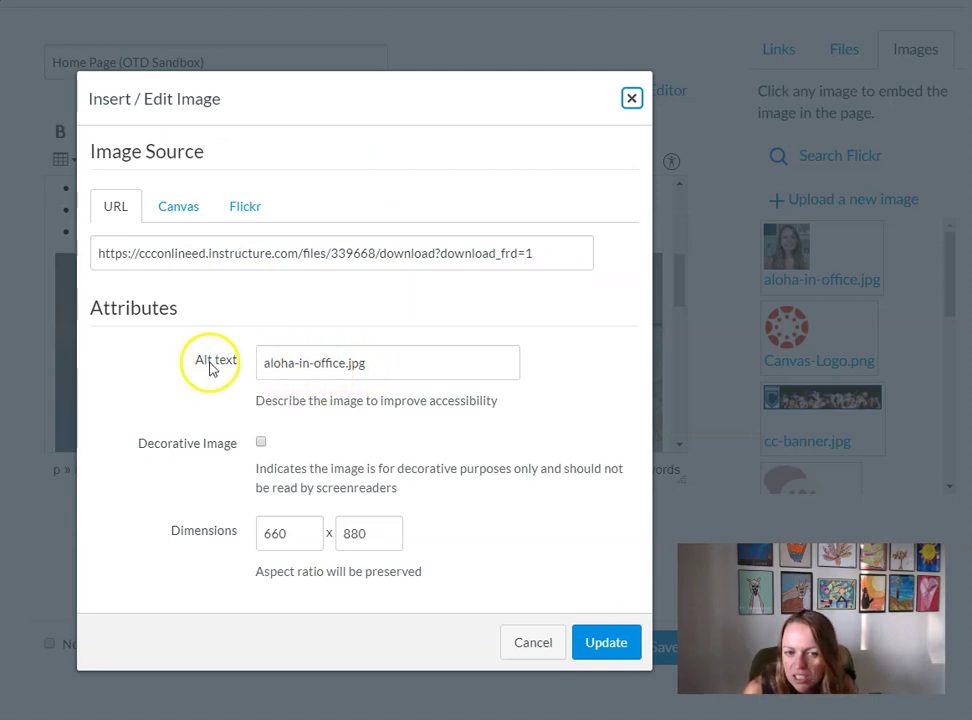
drag(382, 363, 261, 362)
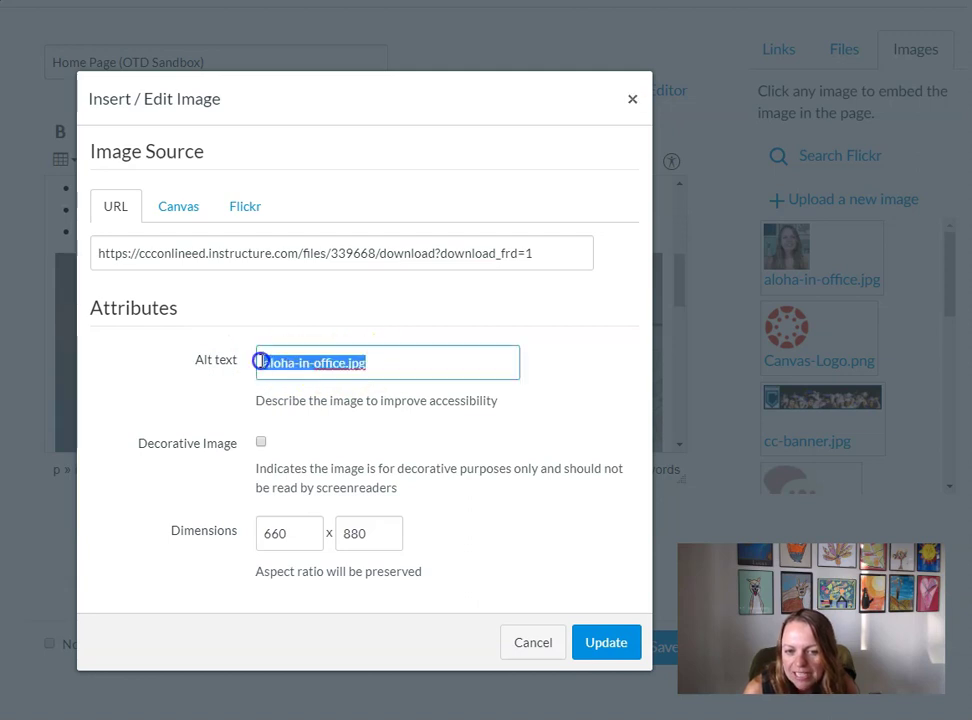
click(420, 362)
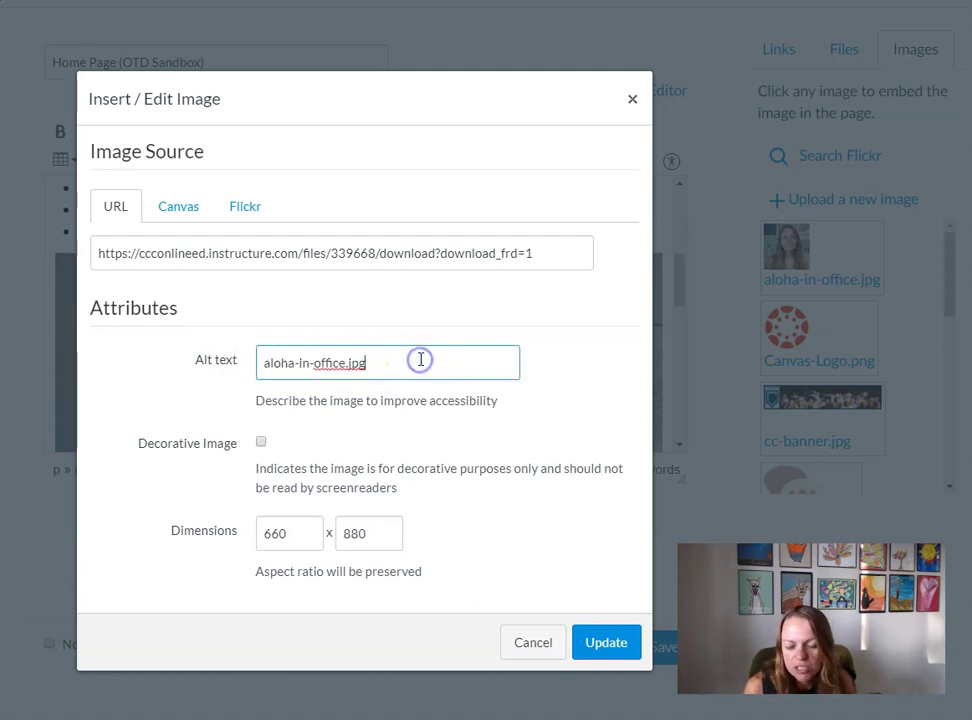
drag(400, 365, 243, 358)
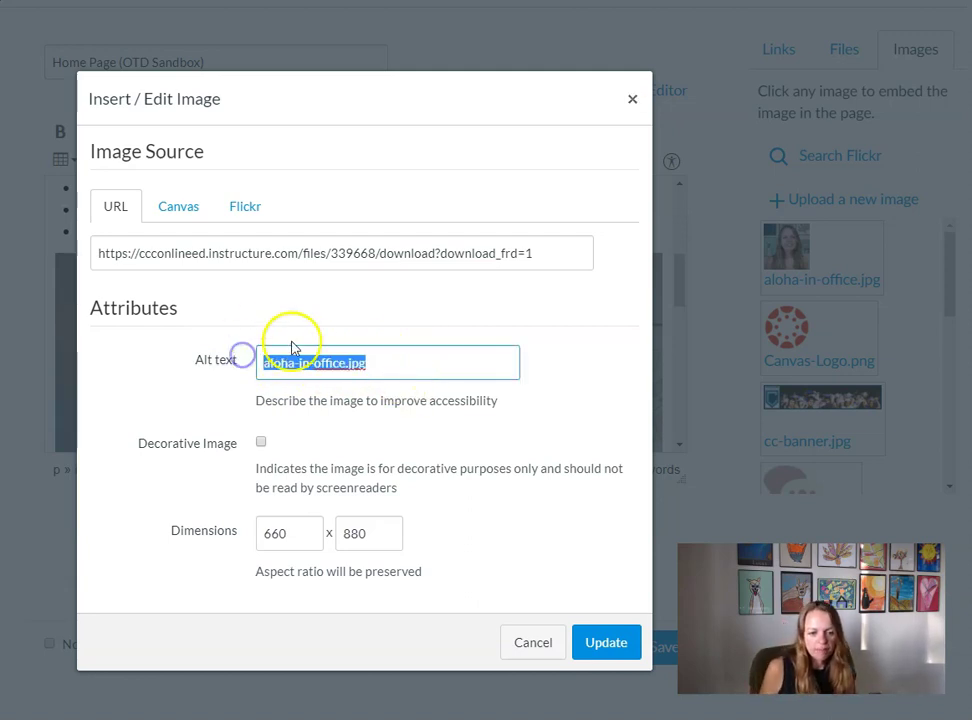
text(Aloha in)
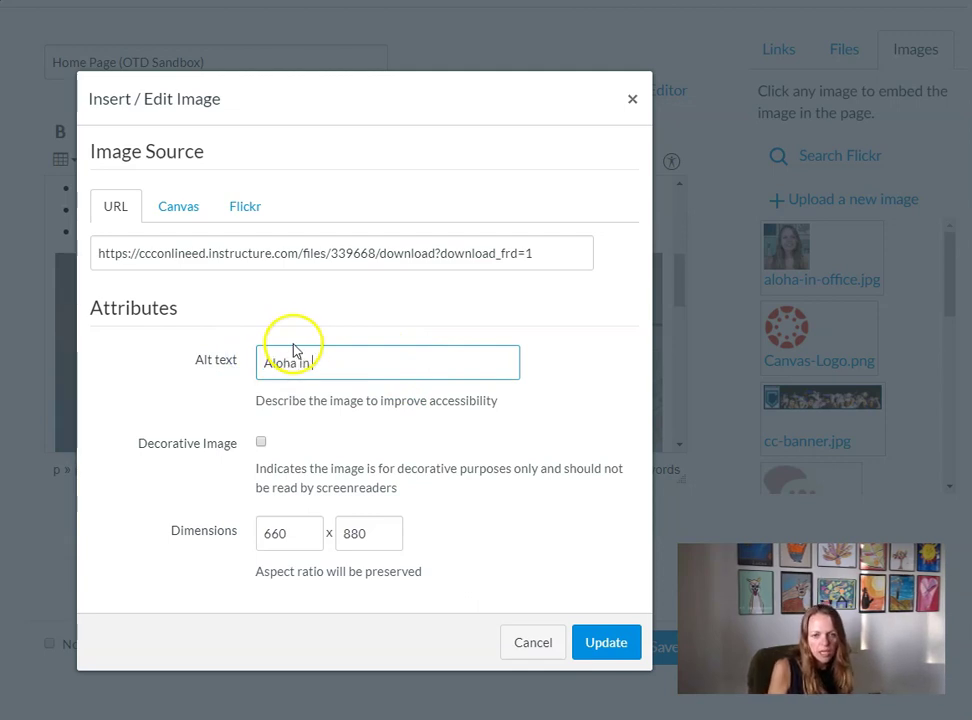
text(e at the L)
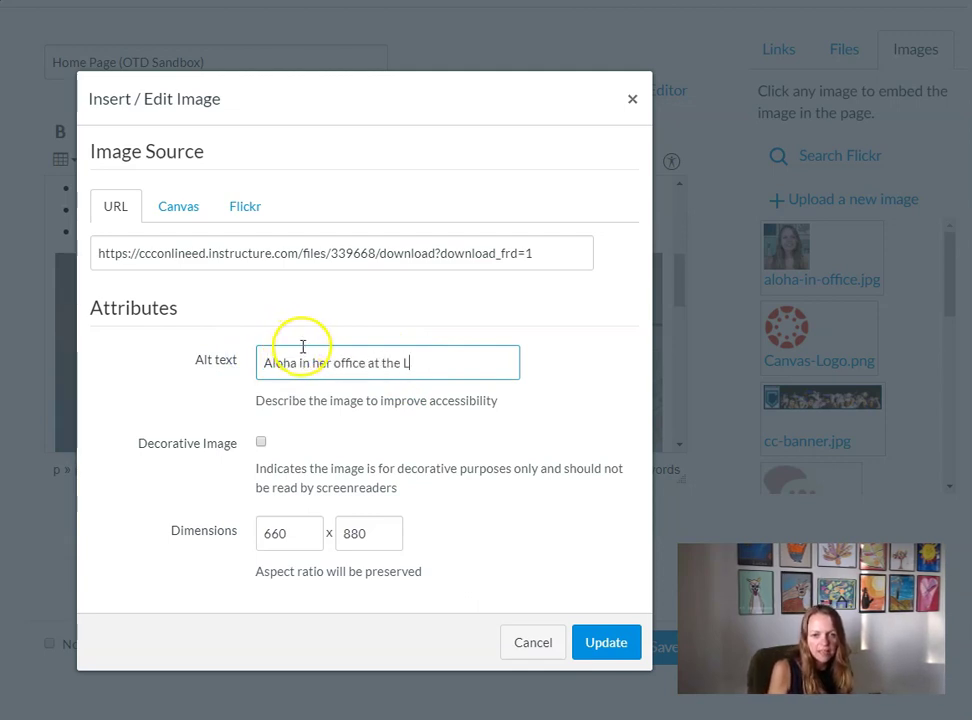
text(ibrary with)
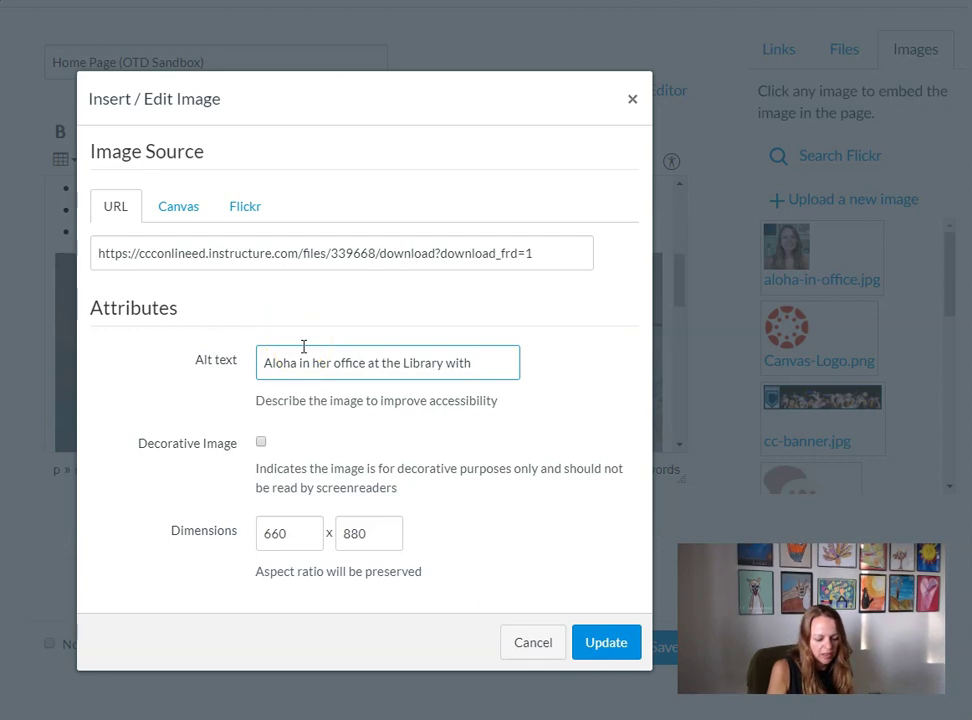
text(fu)
key(BackSpace)
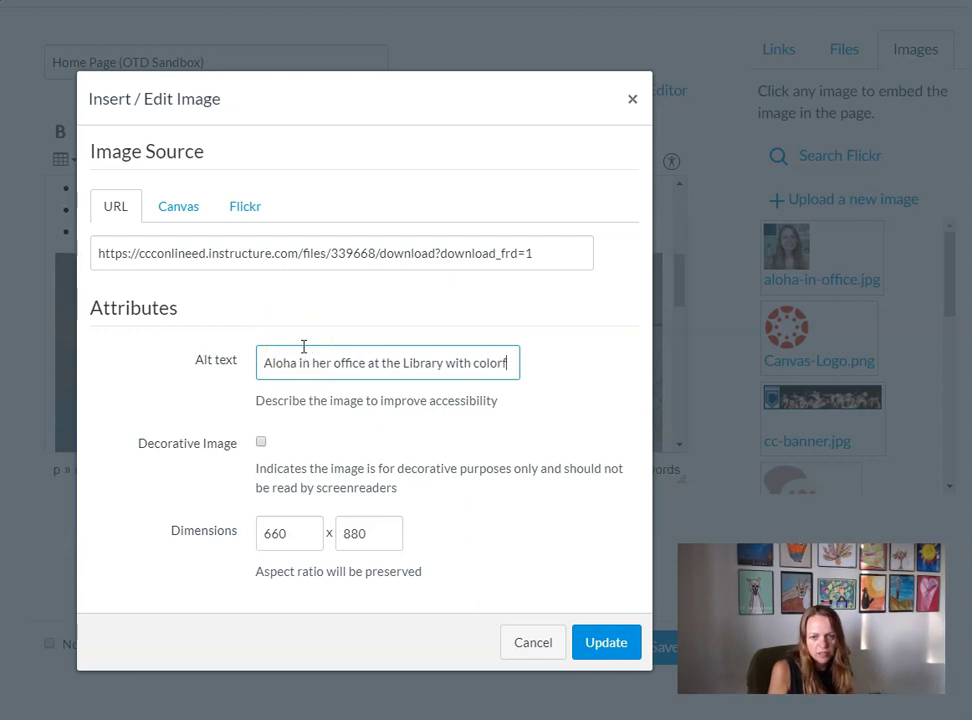
text(ul children)
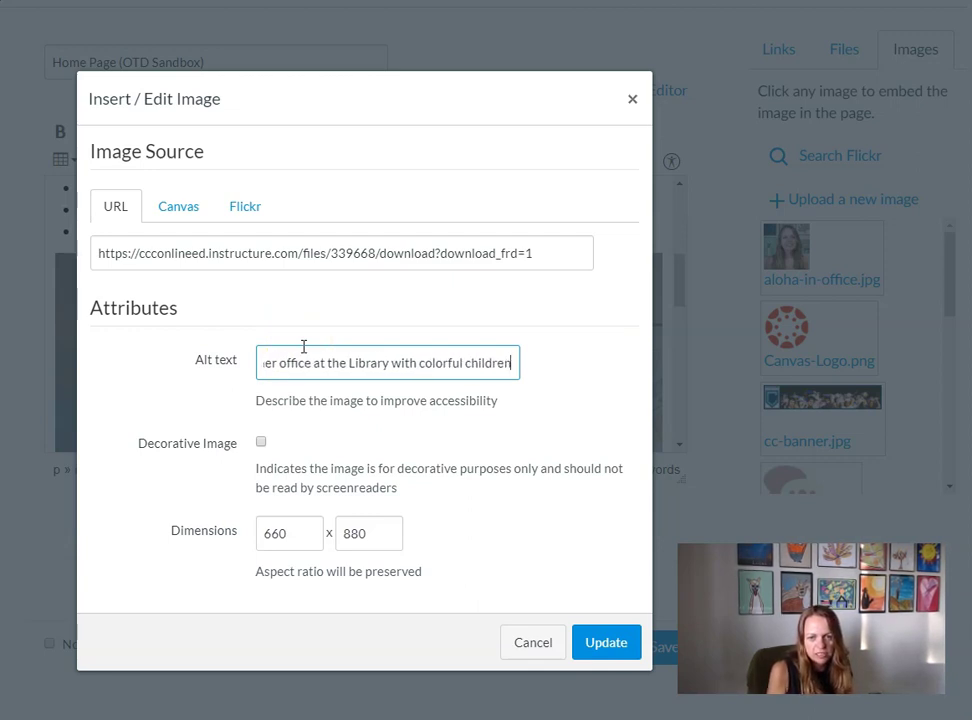
text('s art)
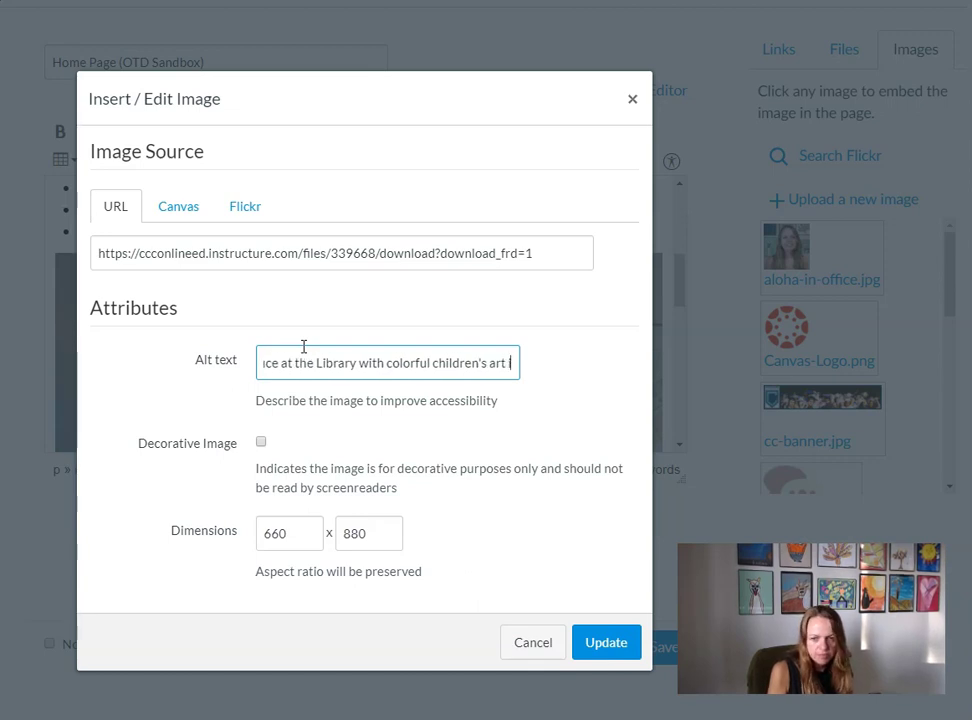
key(BackSpace)
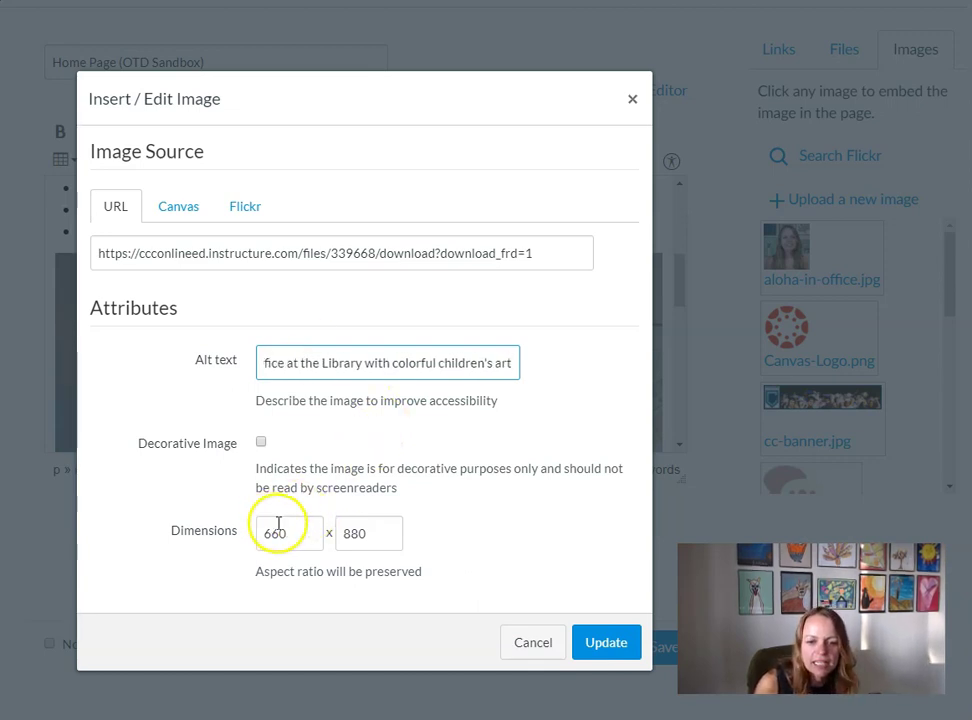
- Resize the photo from 660 x 880 to 300 x 400 and apply the changes
drag(295, 533, 251, 499)
text(30)
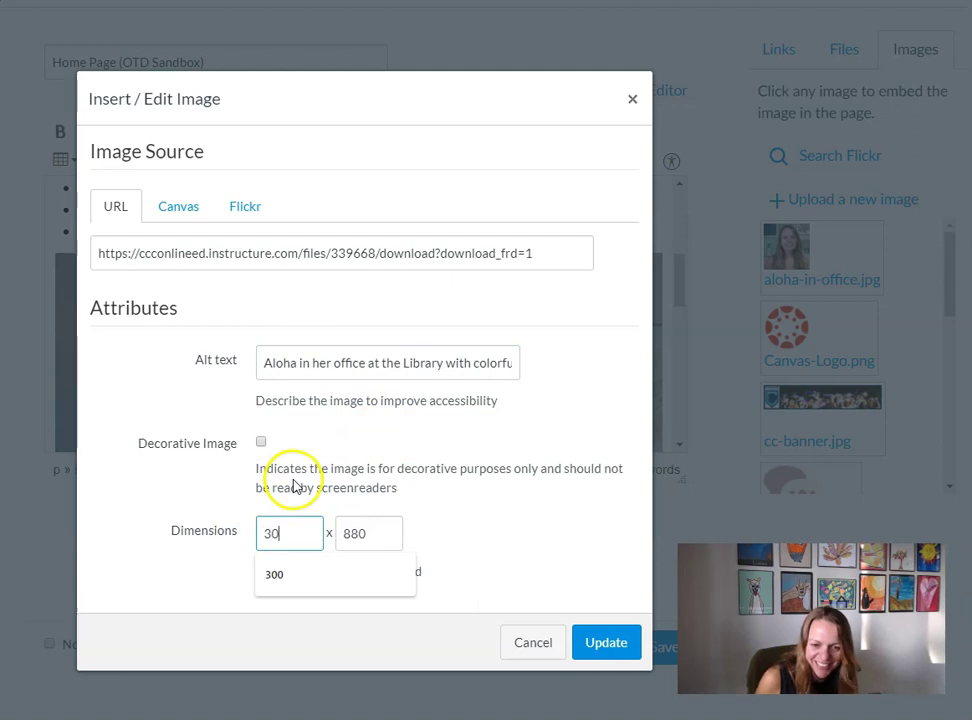
text(0)
double_click(380, 535)
text(400)
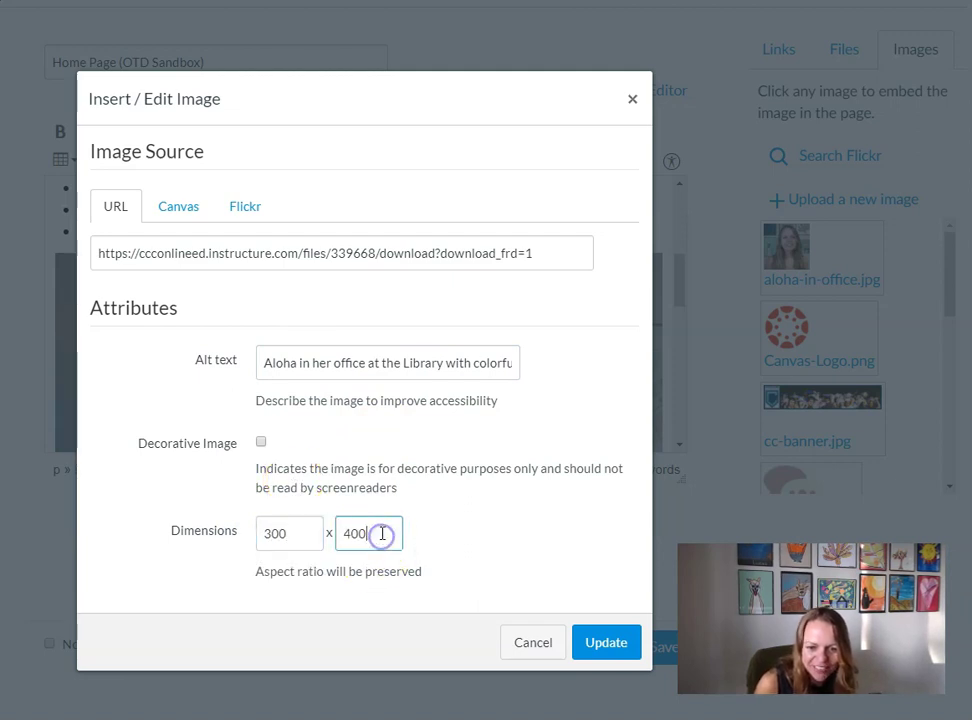
click(594, 645)
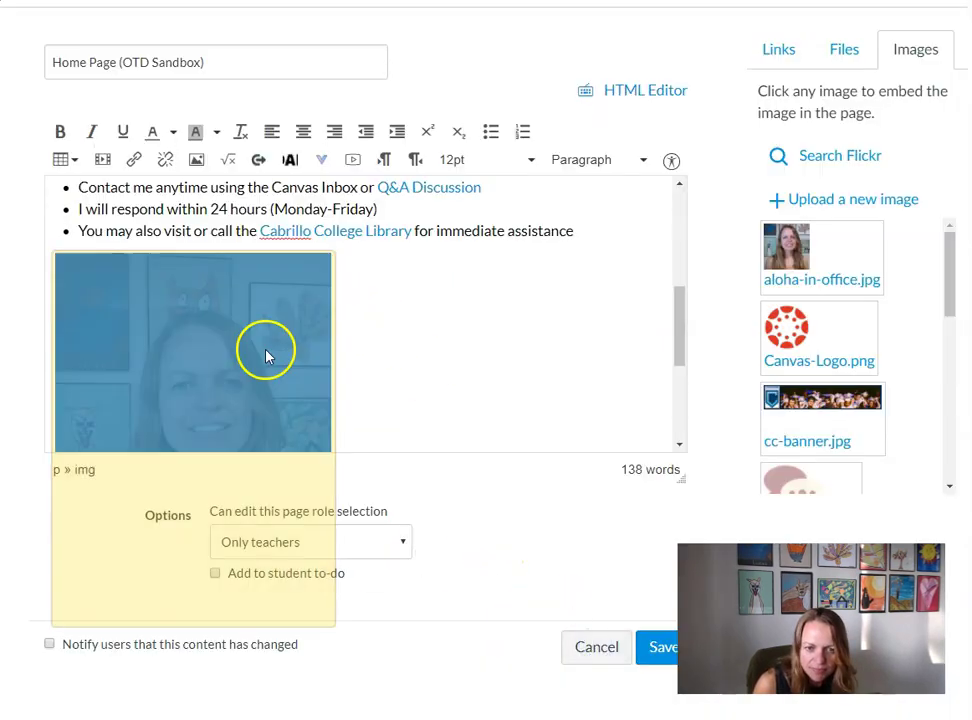
- Save the page edits and review the Header 2 headings, contact bullets, links and resized instructor photo
click(657, 648)
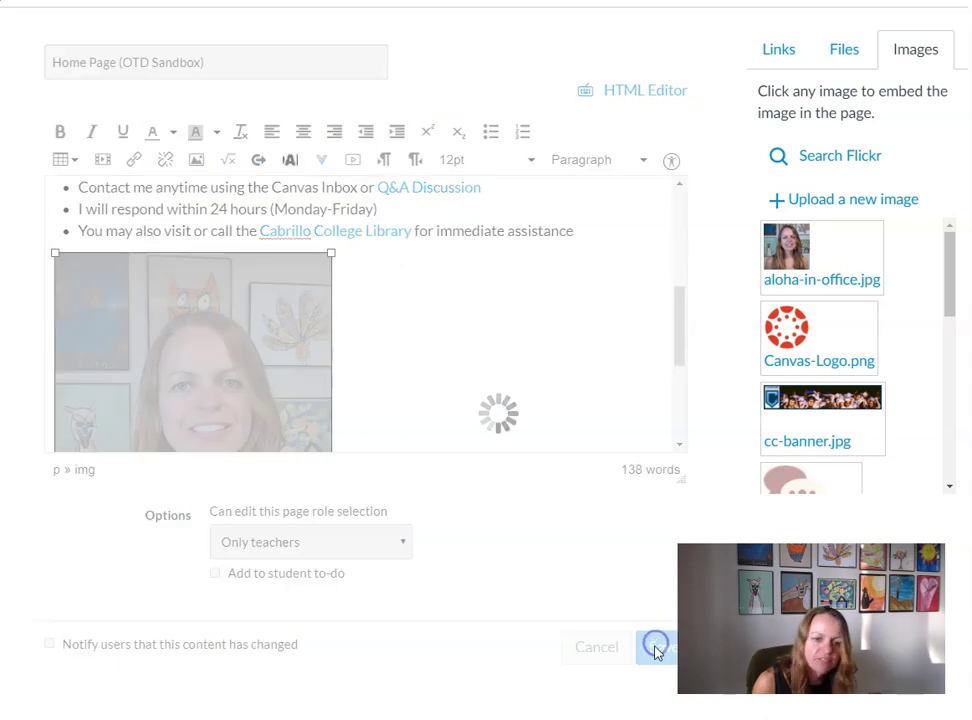
scroll(527, 403, down, 2)
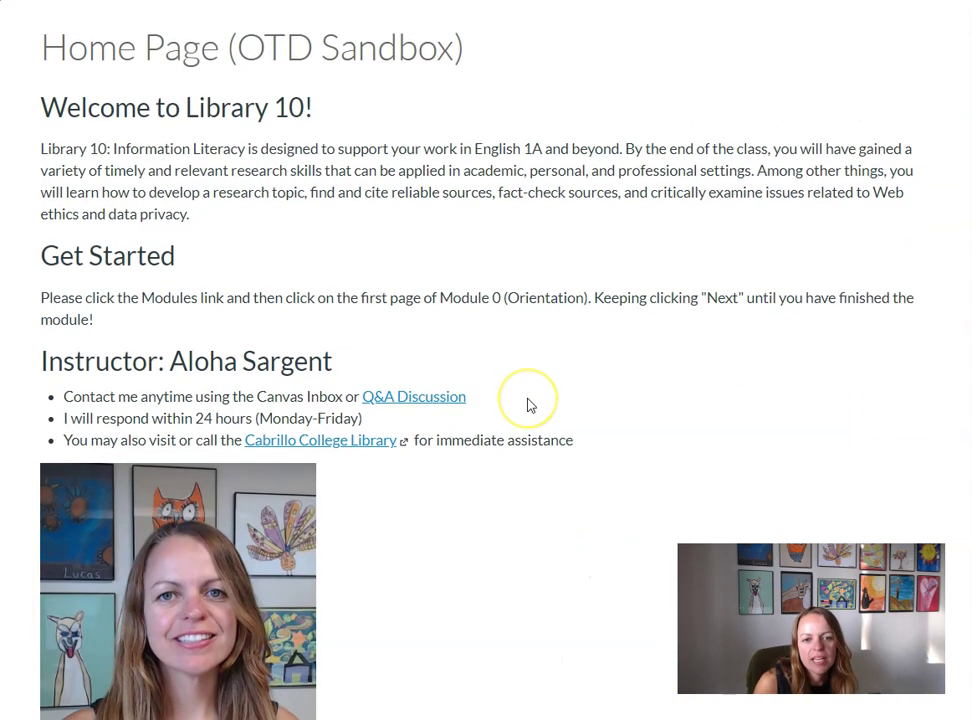
scroll(529, 404, up, 1)
scroll(528, 404, down, 1)
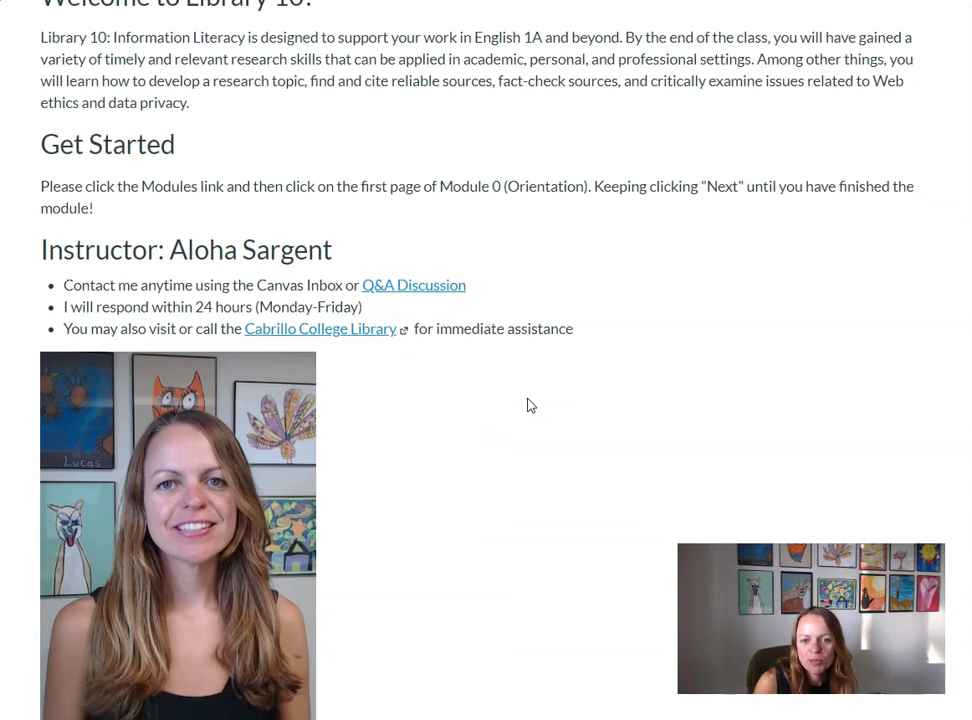
click(555, 377)
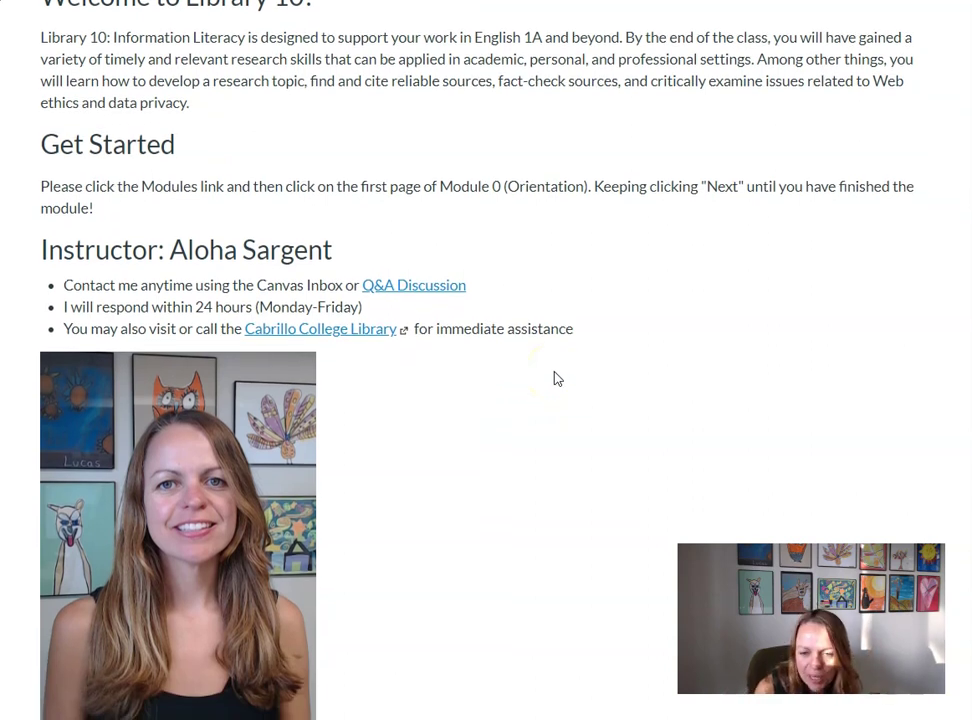